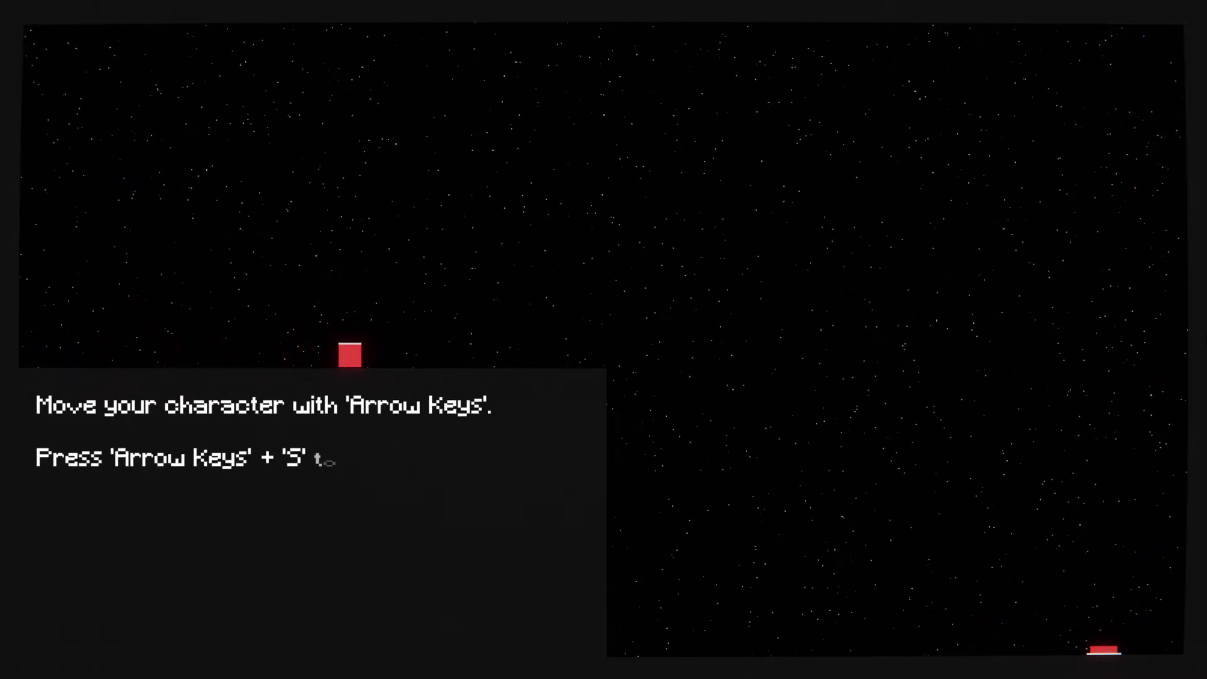
- Run the red square right and dash it up toward the lower-right exit
{"action": "key", "text": "Left"}
{"action": "key", "text": "Right"}
{"action": "key", "text": "s"}
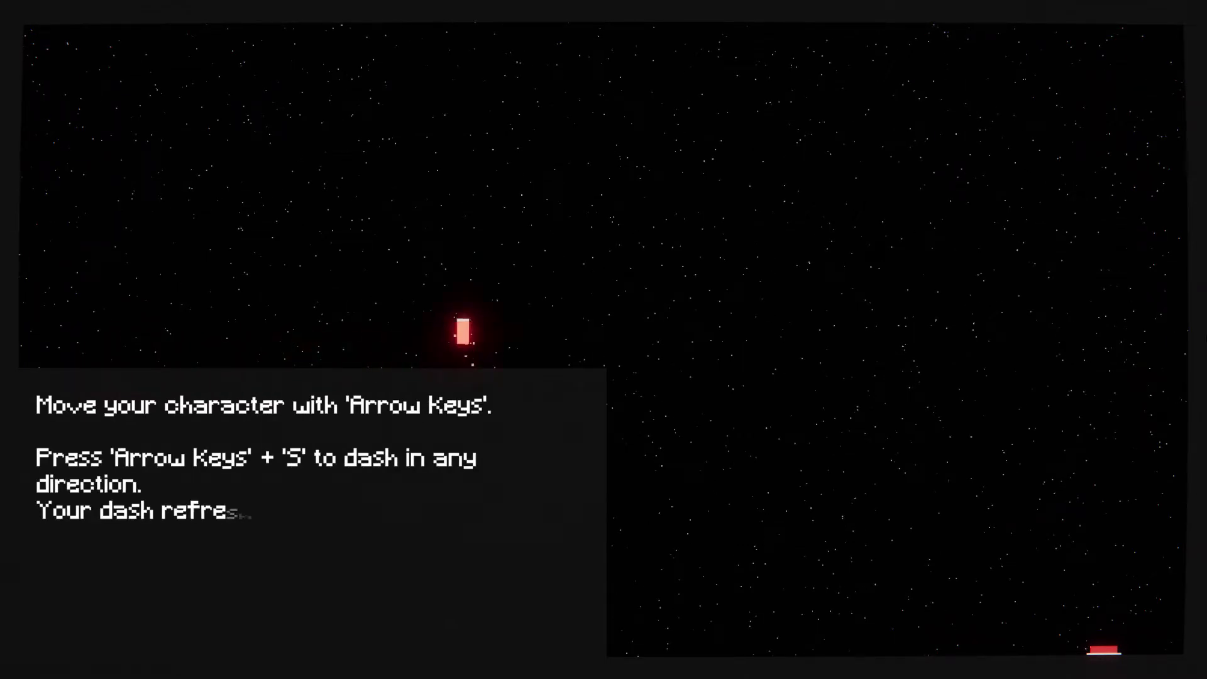
{"action": "key", "text": "Right"}
{"action": "key", "text": "s"}
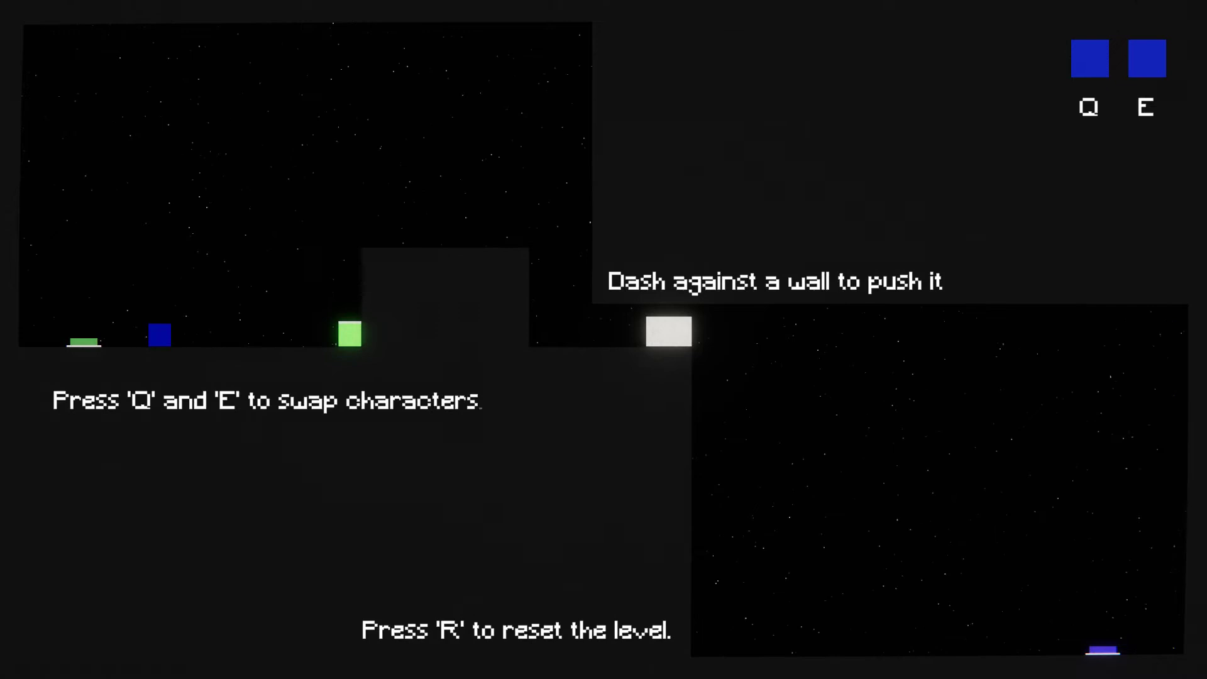
- Move green right, stack blue on top, and take control of blue
{"action": "key", "text": "q"}
{"action": "key", "text": "Right"}
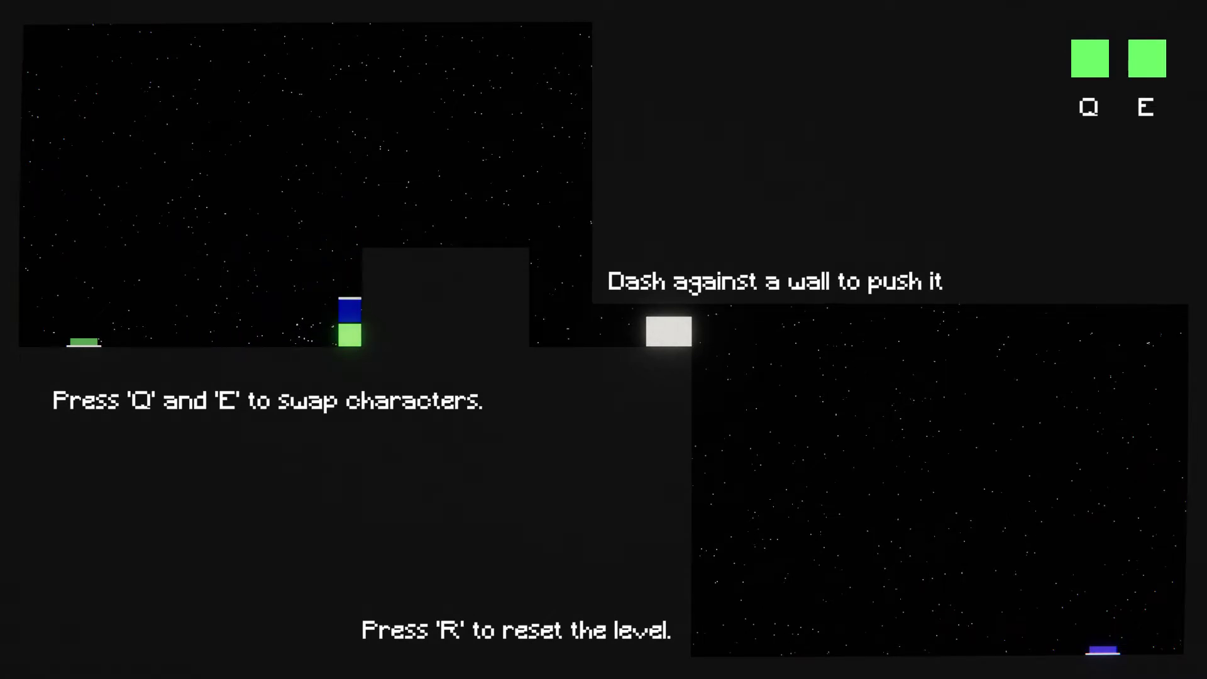
{"action": "key", "text": "q"}
{"action": "key", "text": "q"}
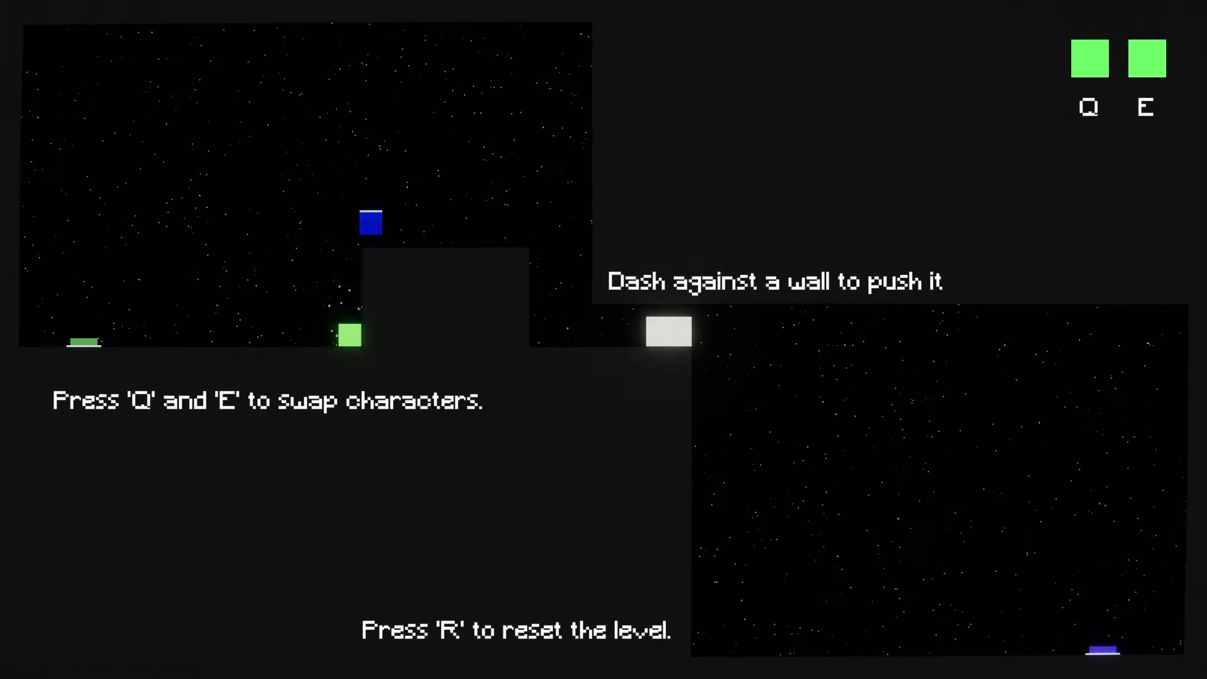
- Dash blue into the white block and push it into the lower pit
{"action": "key", "text": "Right"}
{"action": "key", "text": "shift"}
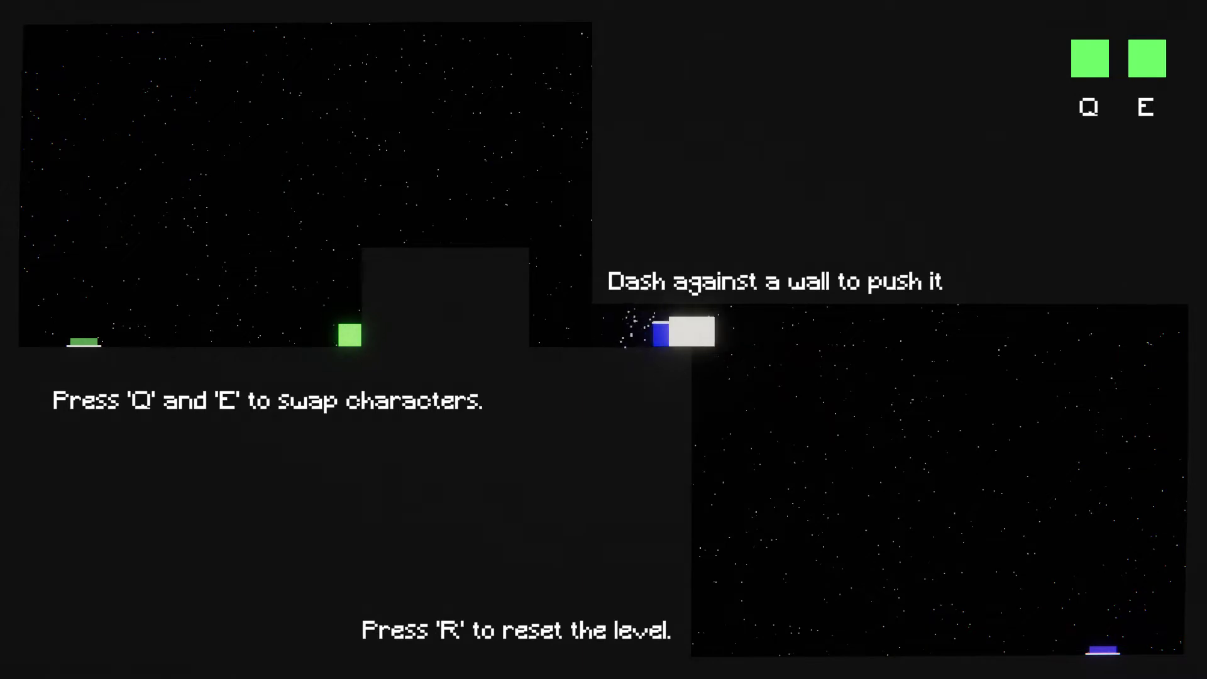
{"action": "key", "text": "Right"}
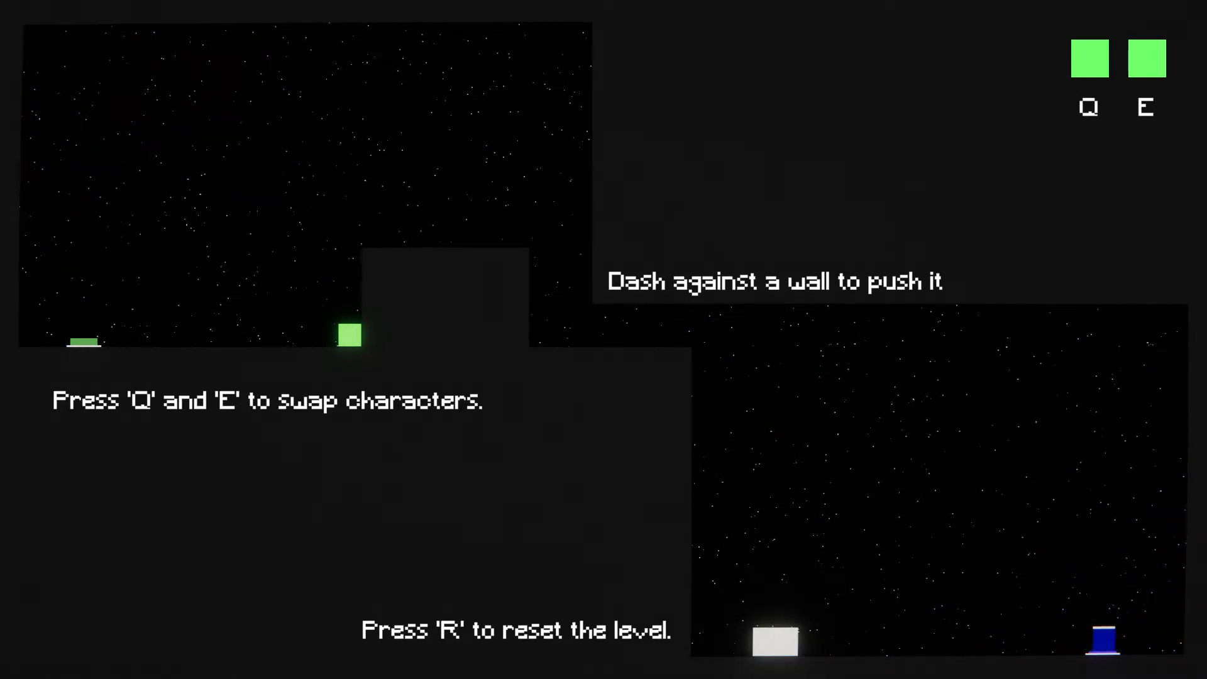
- Swap to the green square and walk it back left
{"action": "key", "text": "q"}
{"action": "key", "text": "Left"}
{"action": "key", "text": "space"}
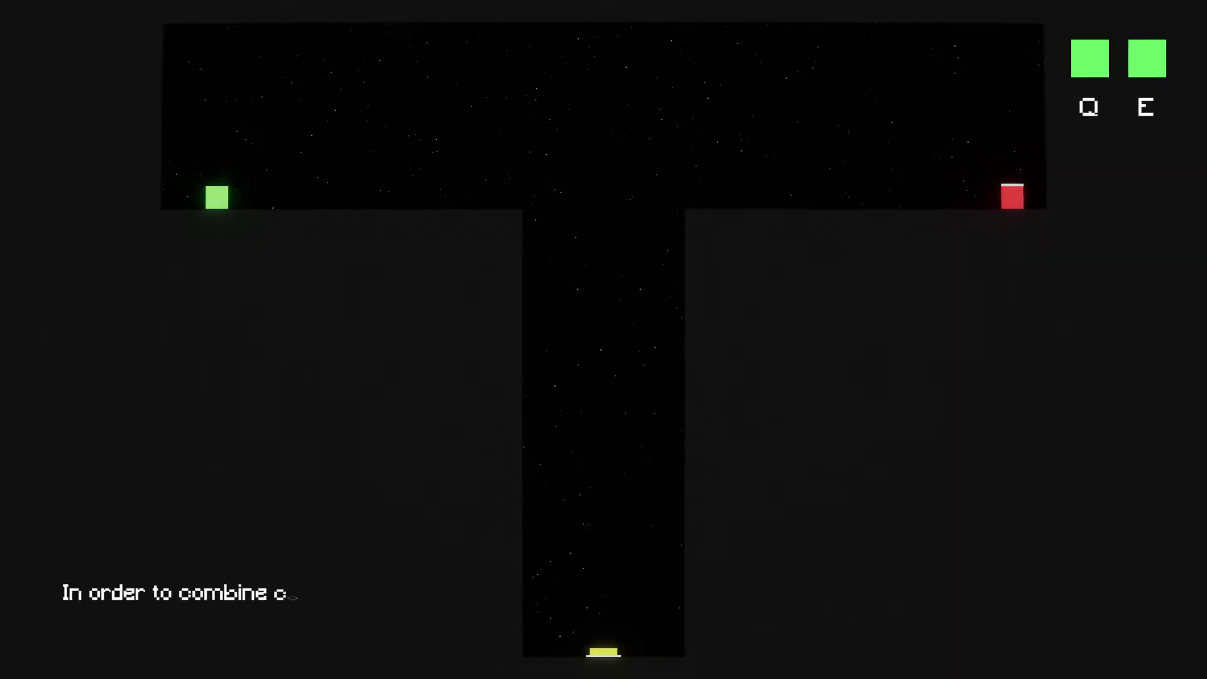
- Drop red down the shaft, then move green along the corridor
{"action": "key", "text": "Left"}
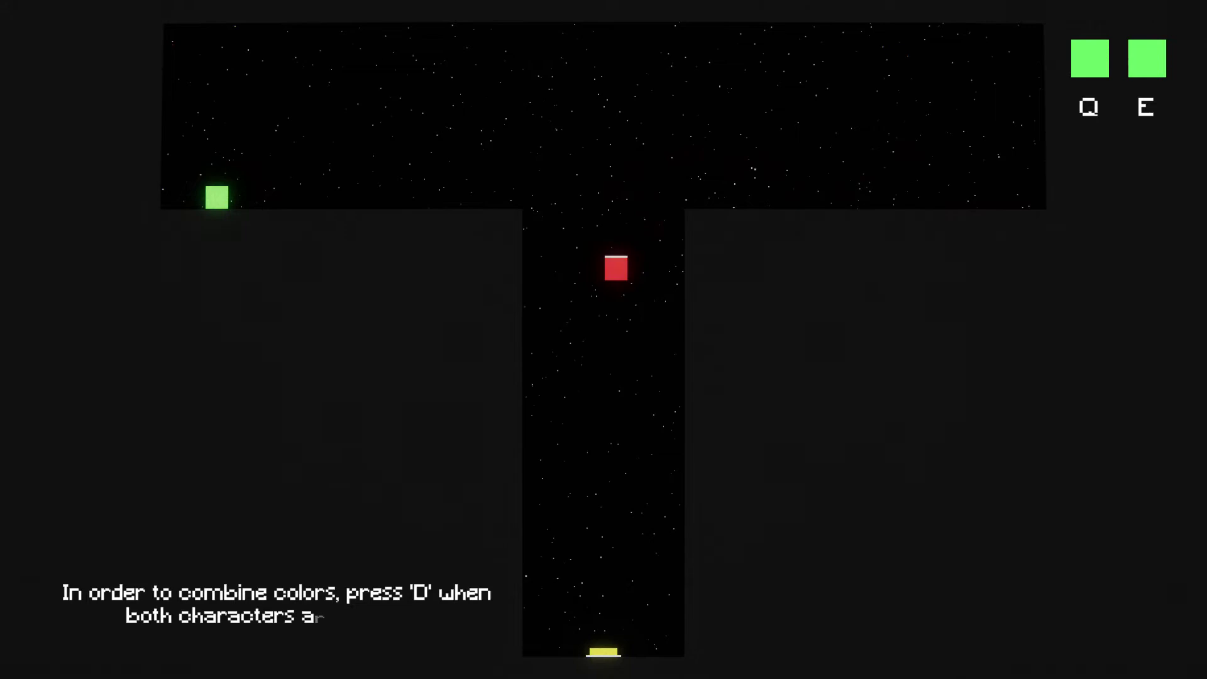
{"action": "key", "text": "q"}
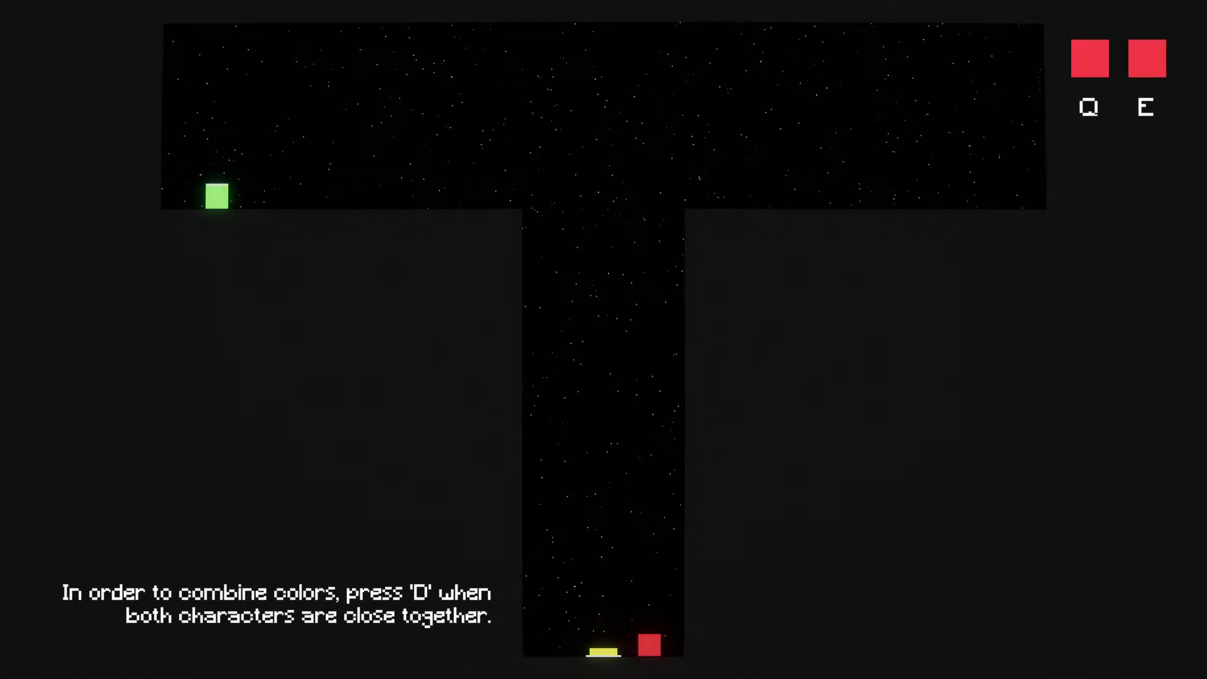
{"action": "key", "text": "Right"}
{"action": "key", "text": "space"}
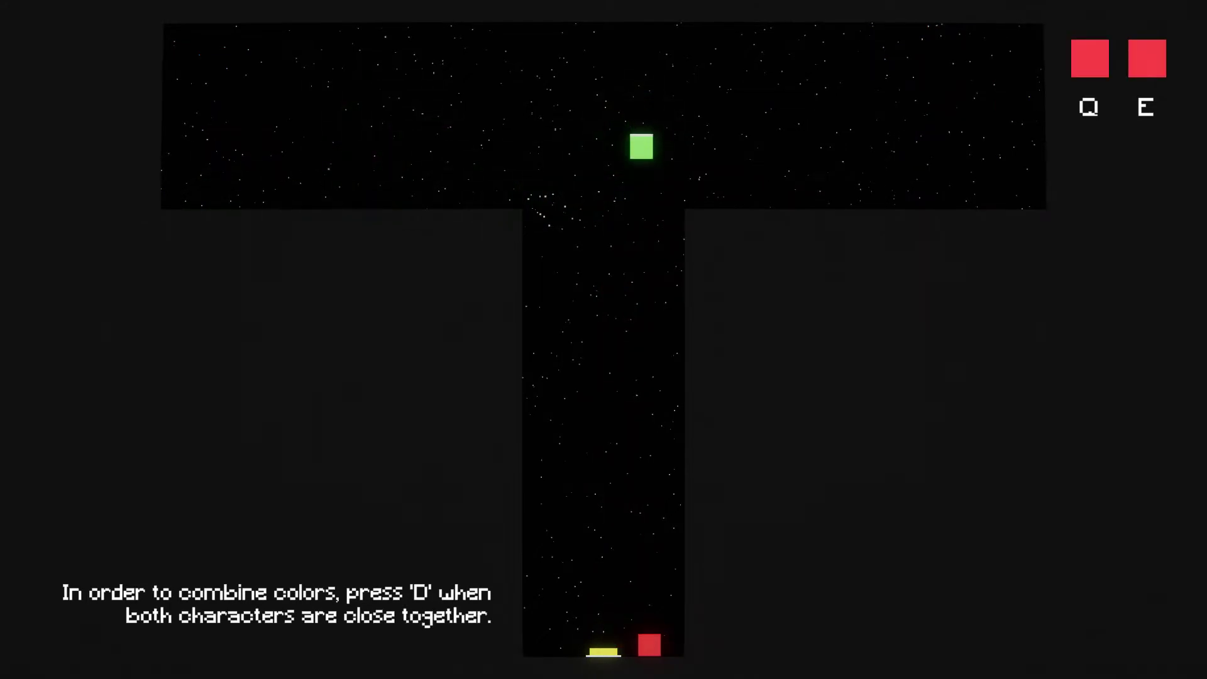
- Bring green down beside red and combine them into yellow
{"action": "key", "text": "Left"}
{"action": "key", "text": "q"}
{"action": "key", "text": "space"}
{"action": "key", "text": "Left"}
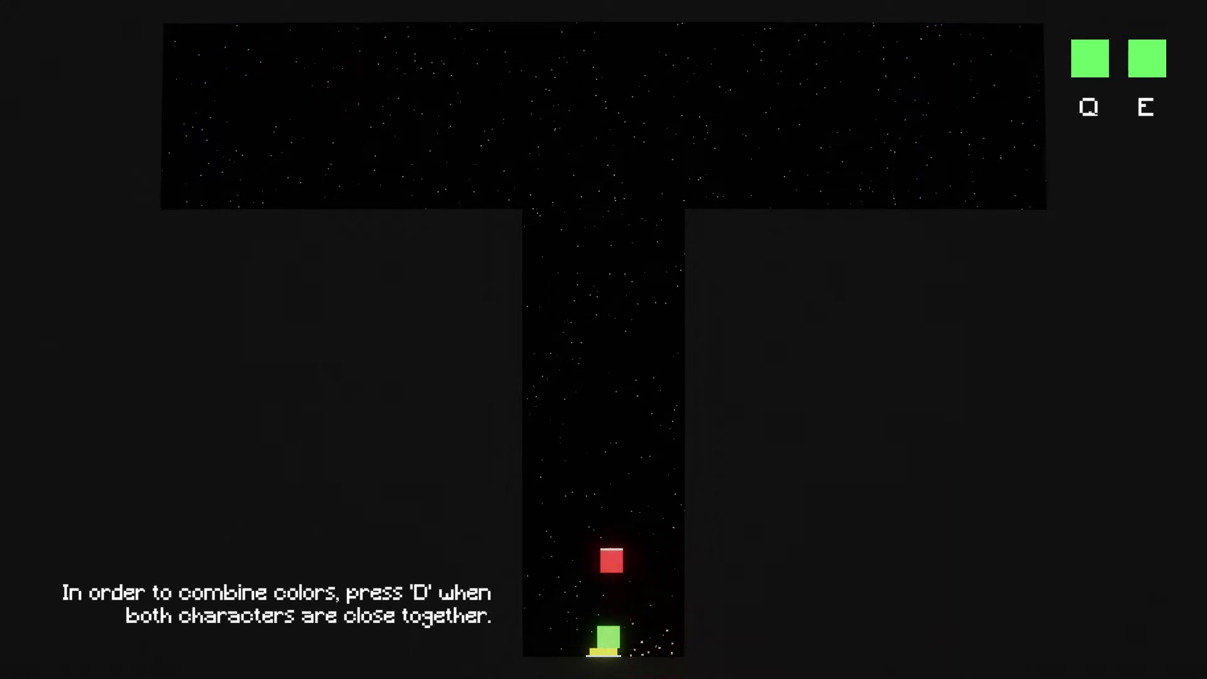
{"action": "key", "text": "d"}
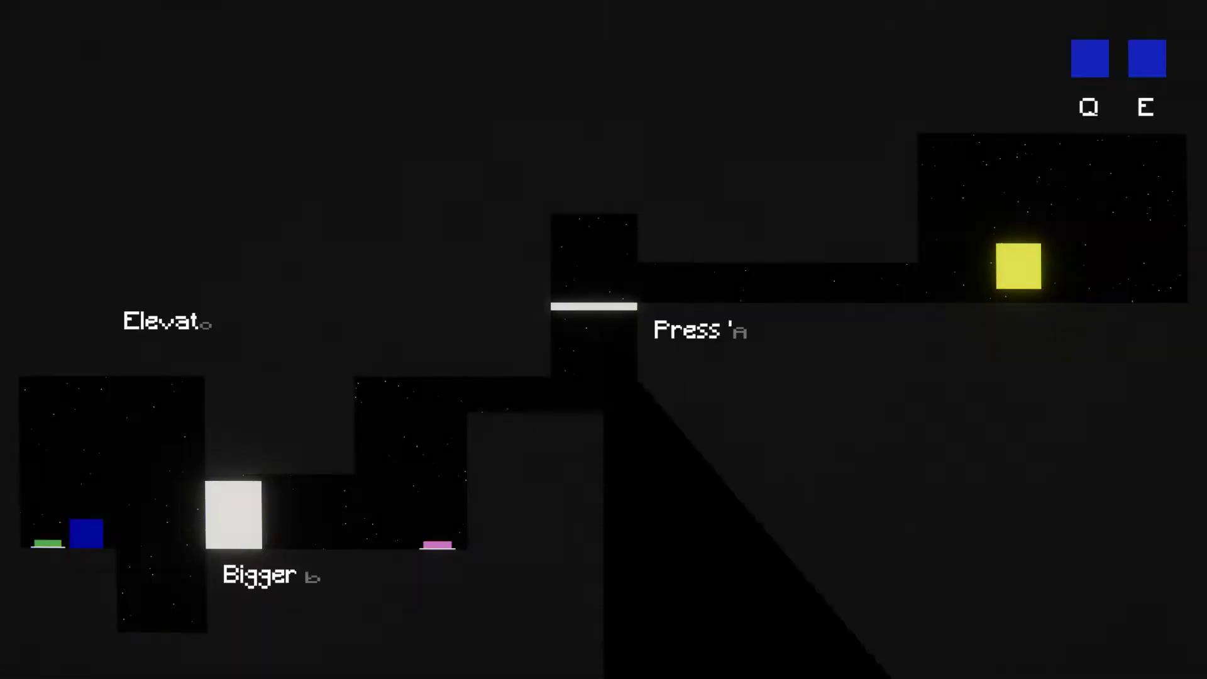
- Split yellow into green and red and move both onto the elevator
{"action": "key", "text": "Left"}
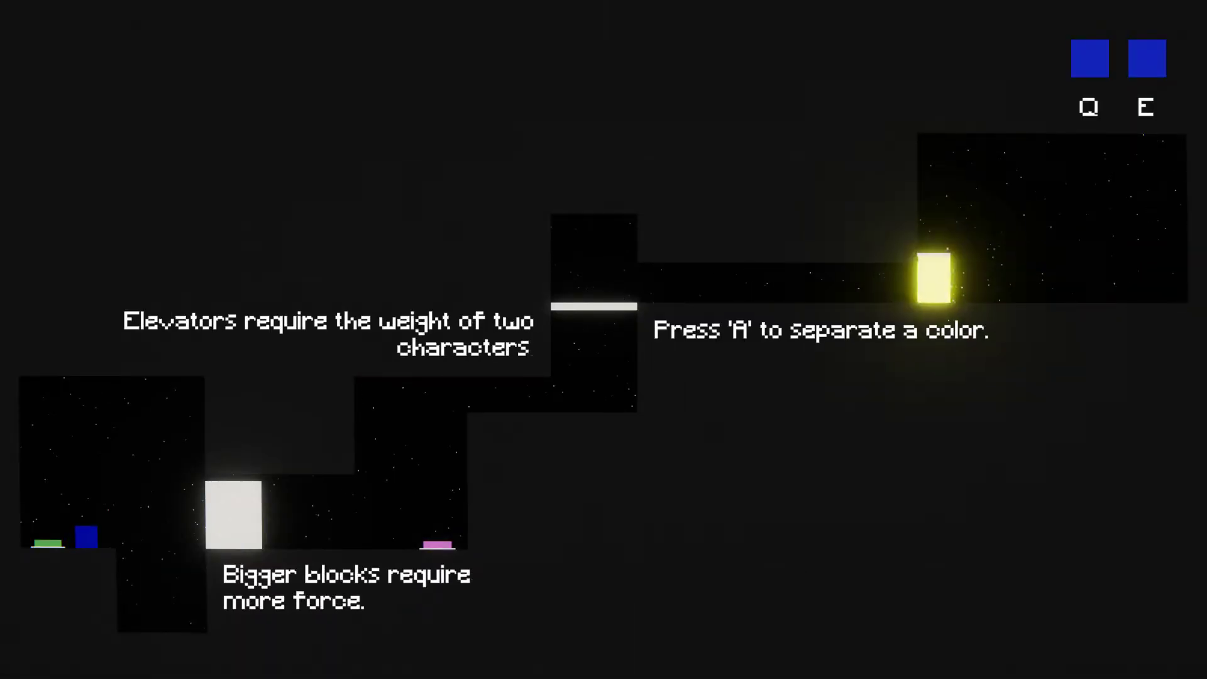
{"action": "key", "text": "a"}
{"action": "key", "text": "Left"}
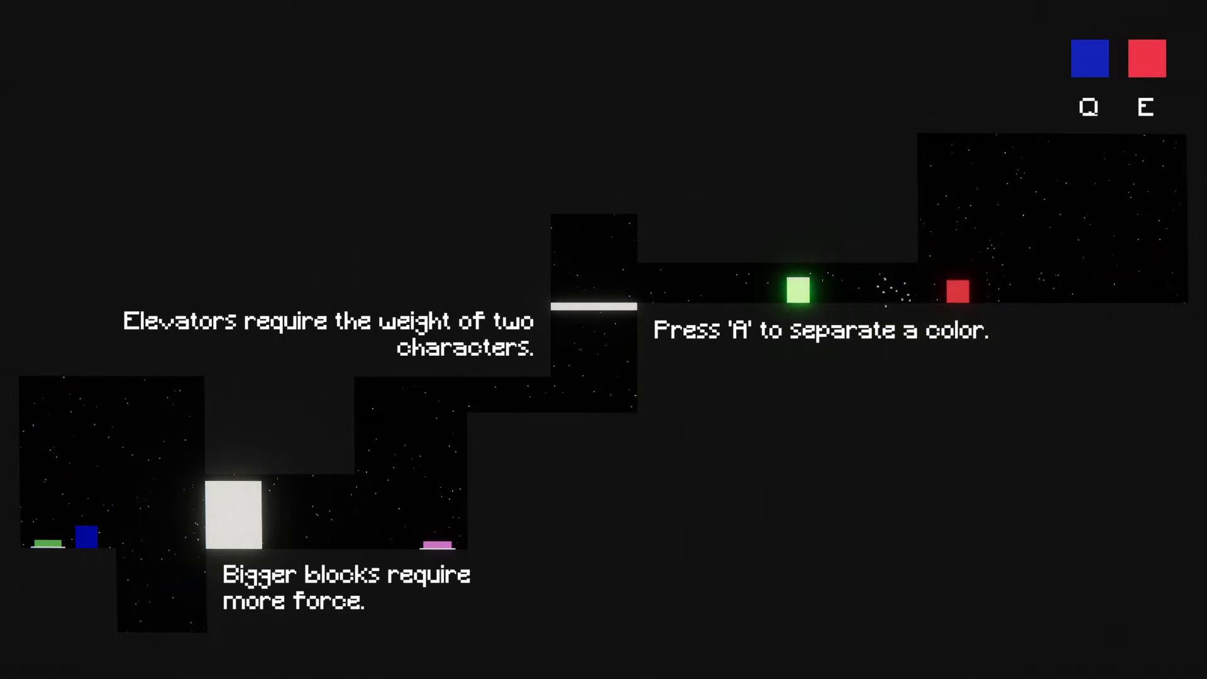
{"action": "key", "text": "e"}
{"action": "key", "text": "Left"}
{"action": "key", "text": "Left"}
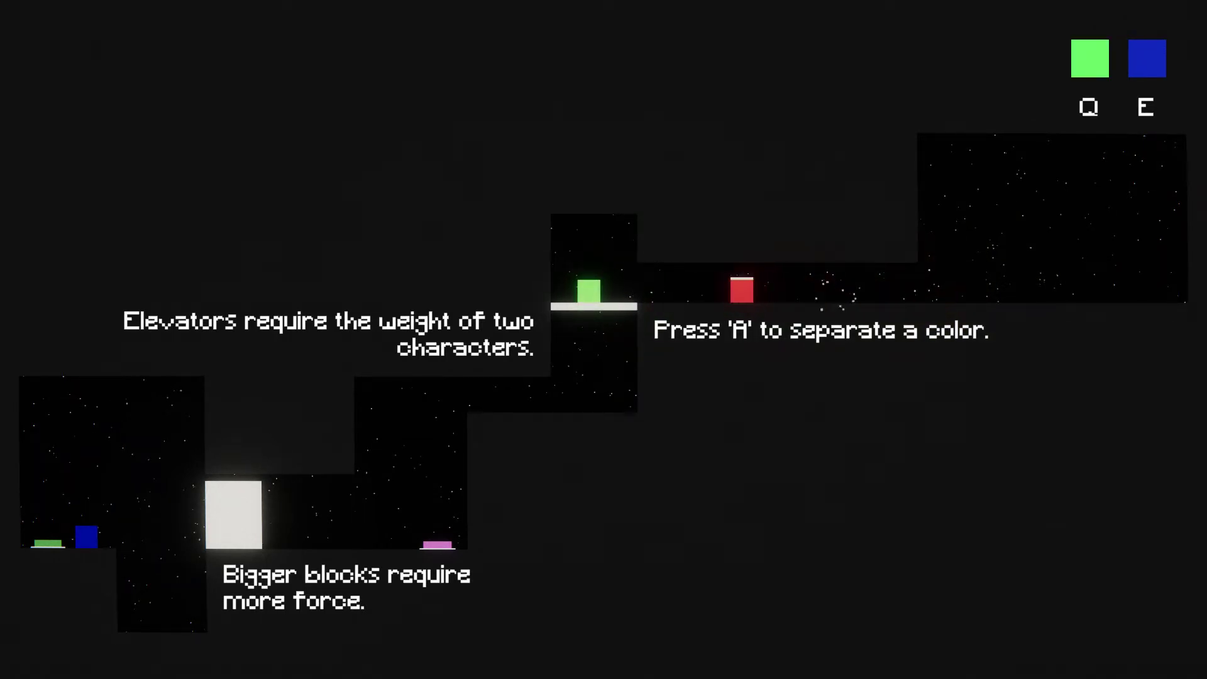
- Remerge green and red into yellow and push the big white block into the pit
{"action": "key", "text": "q"}
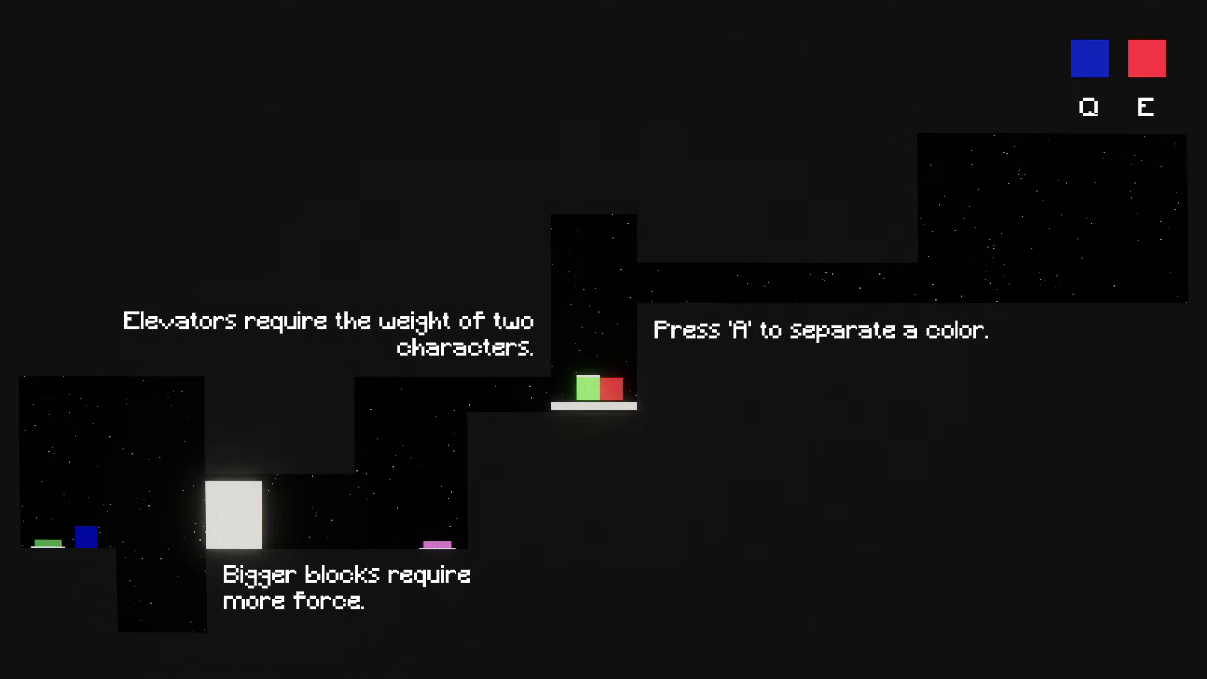
{"action": "key", "text": "Left"}
{"action": "key", "text": "e"}
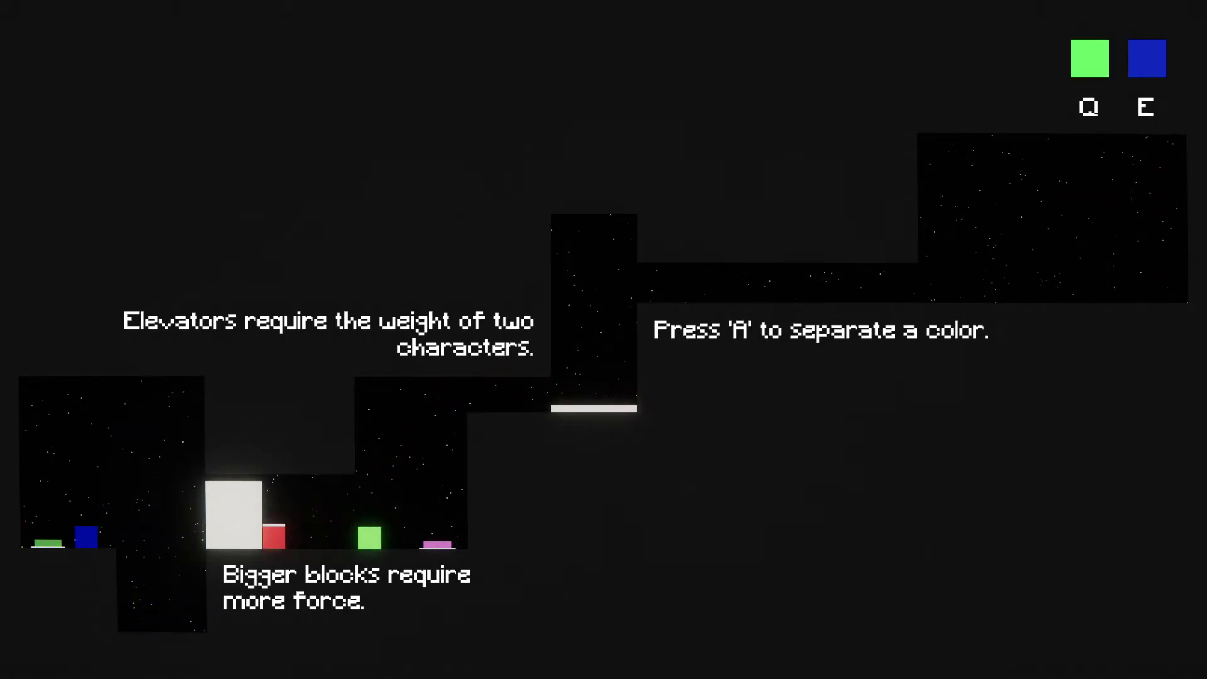
{"action": "key", "text": "Left"}
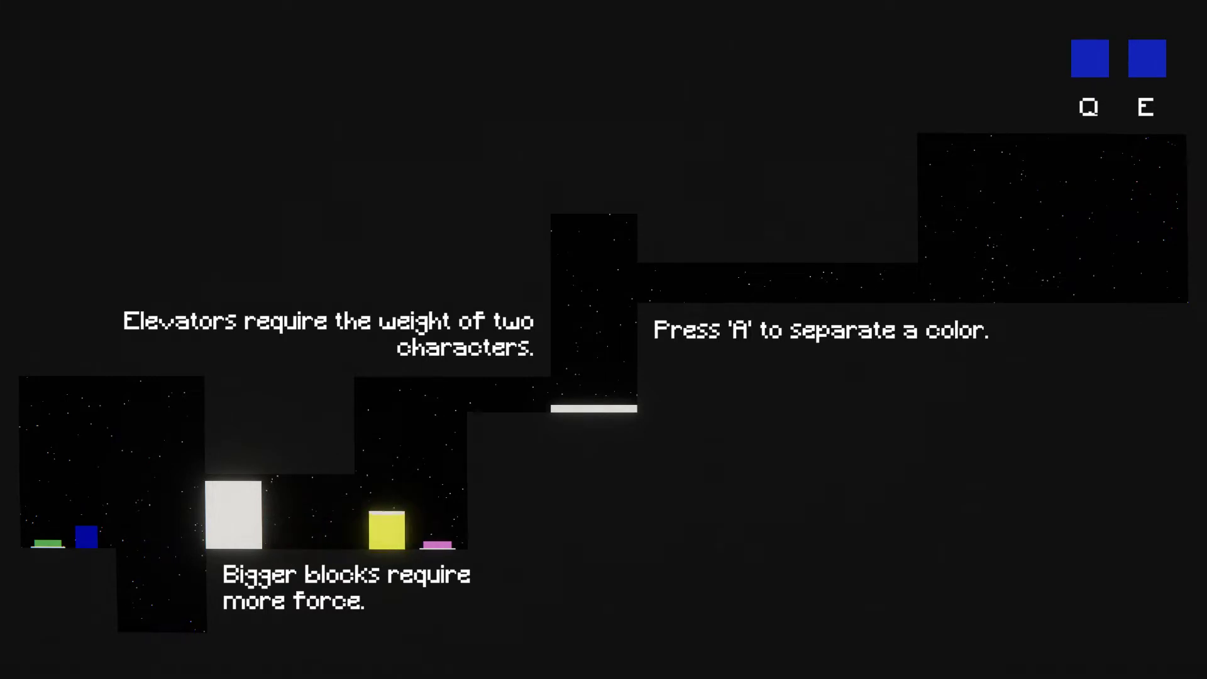
{"action": "key", "text": "Left"}
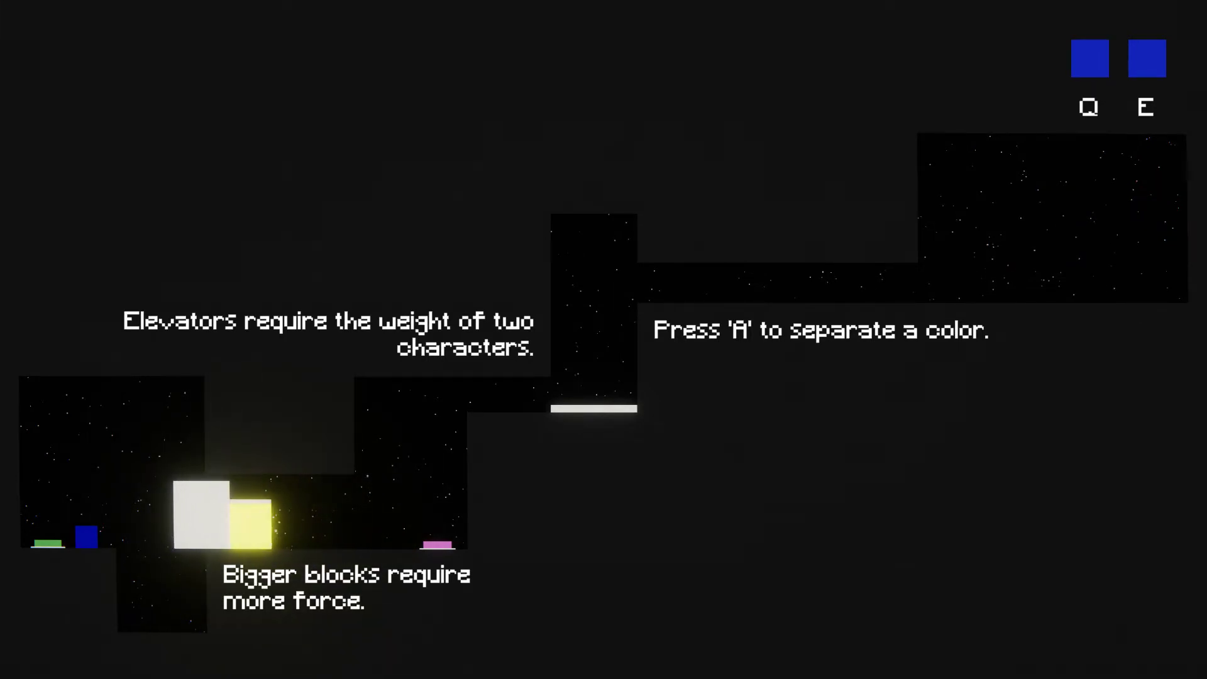
{"action": "key", "text": "Right"}
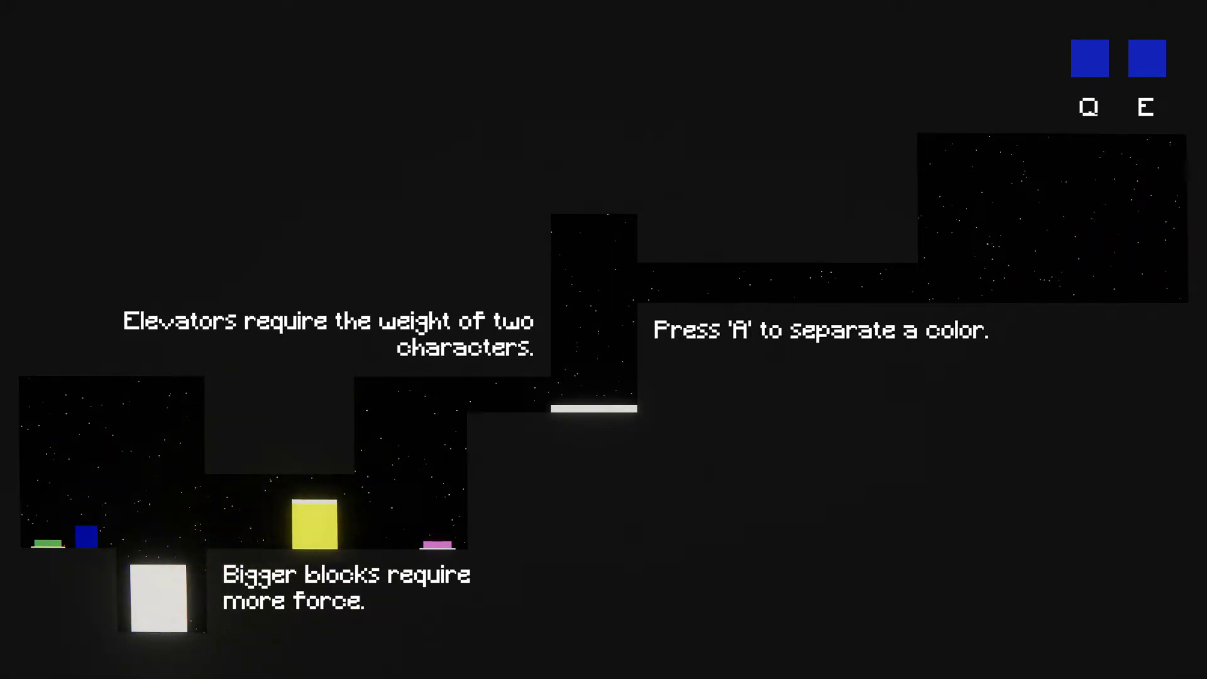
{"action": "key", "text": "Left"}
- Split yellow again, raise green to the left platform, and merge blue and red into magenta
{"action": "key", "text": "a"}
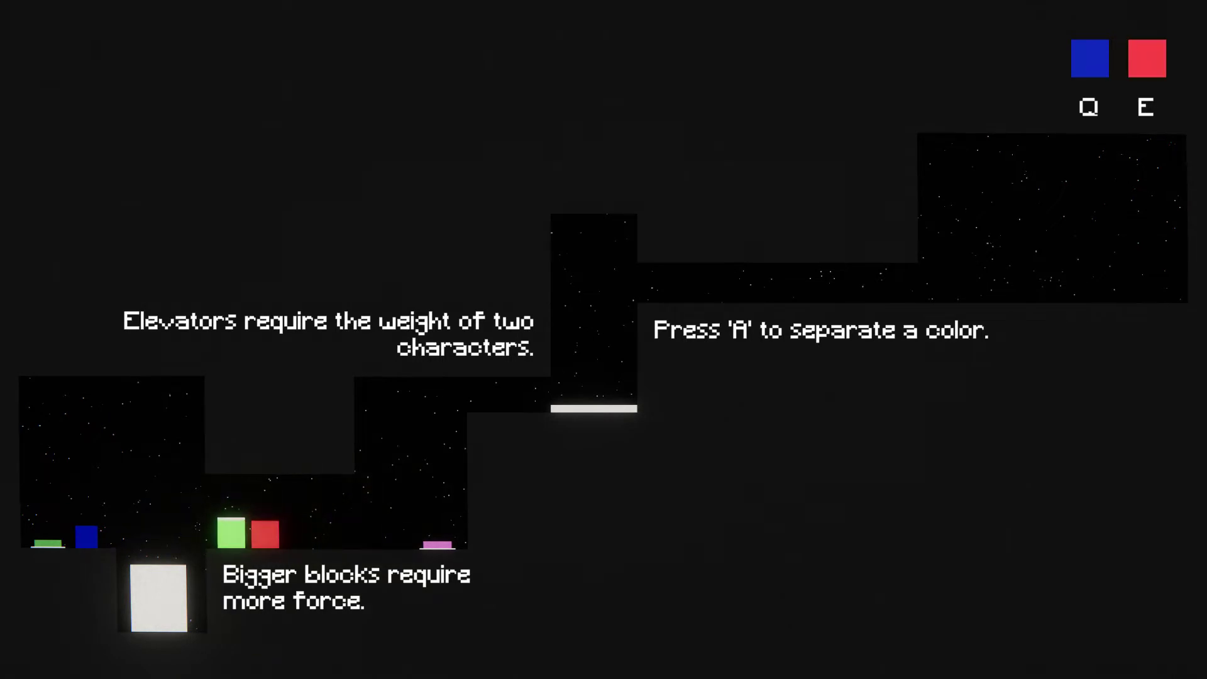
{"action": "key", "text": "Left"}
{"action": "key", "text": "Up"}
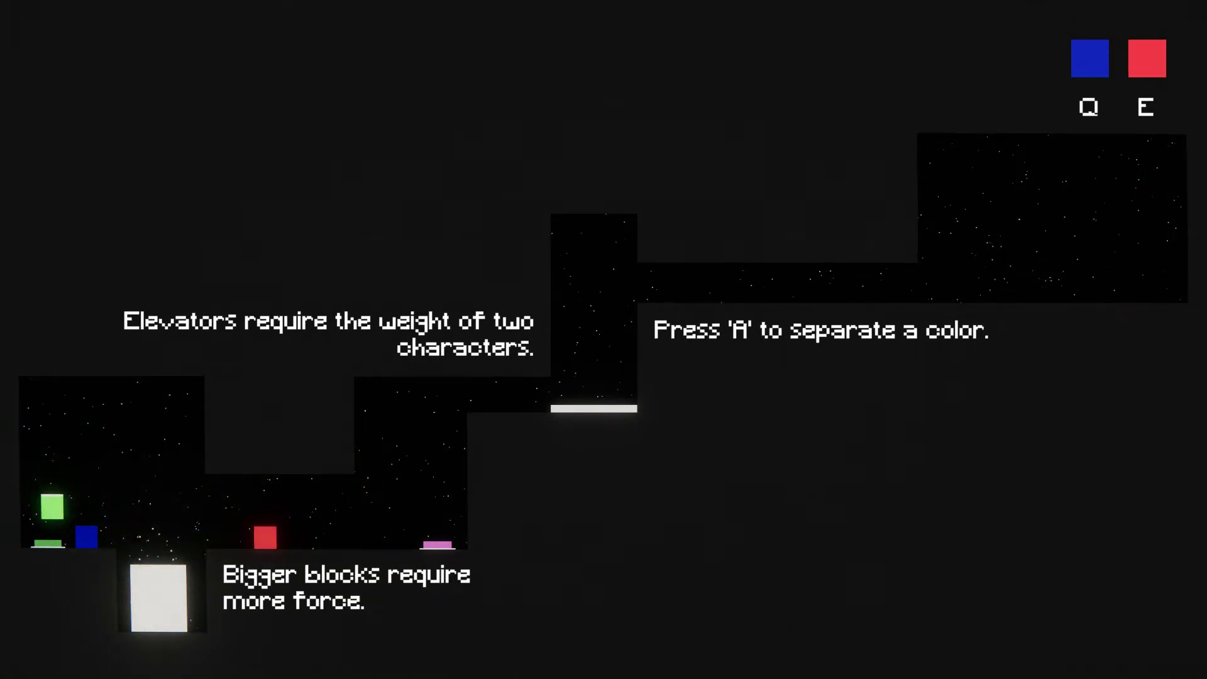
{"action": "key", "text": "e"}
{"action": "key", "text": "e"}
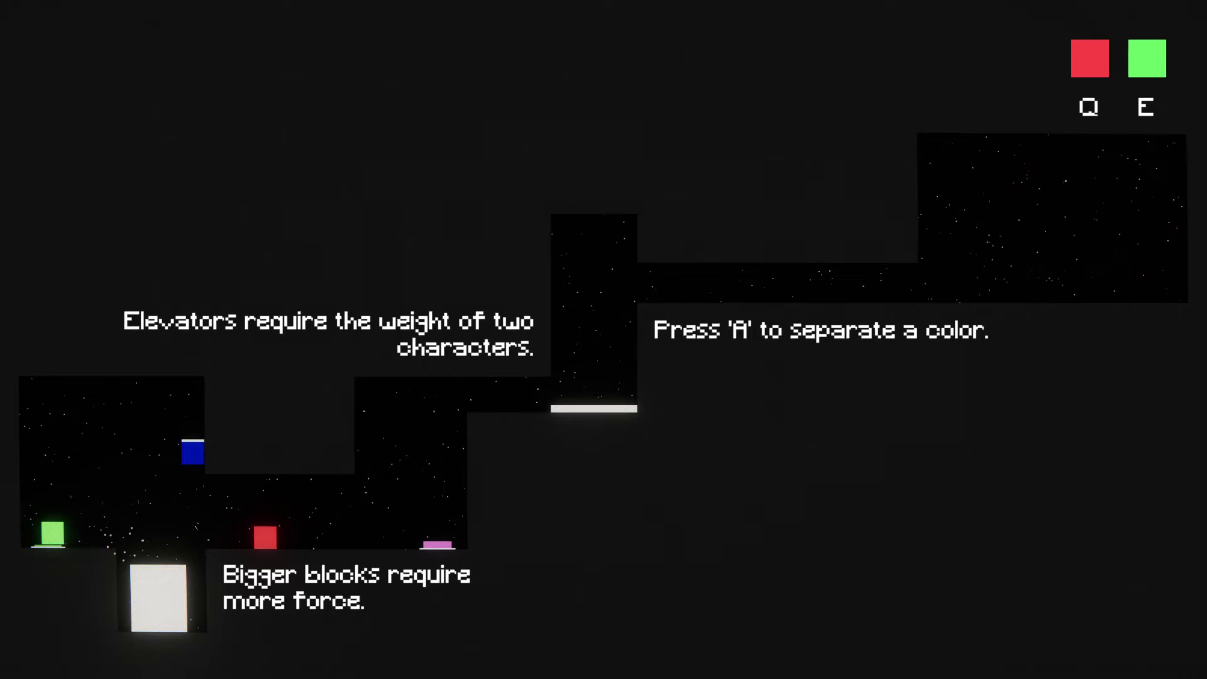
{"action": "key", "text": "Right"}
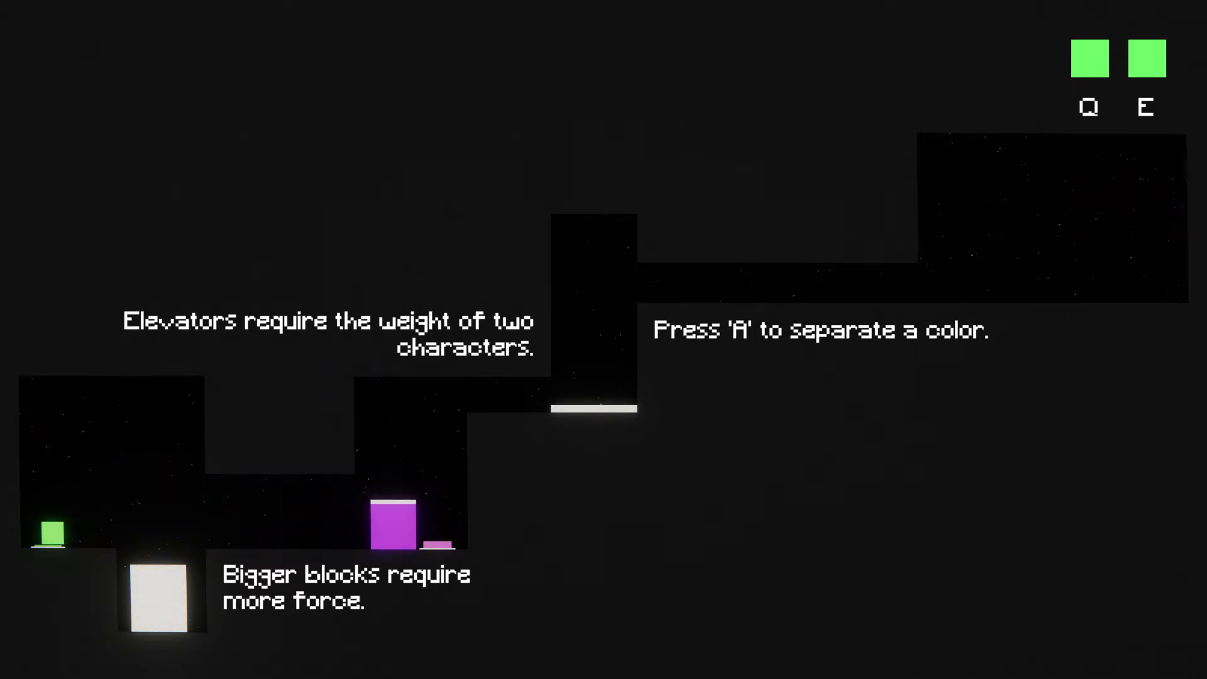
{"action": "key", "text": "Up"}
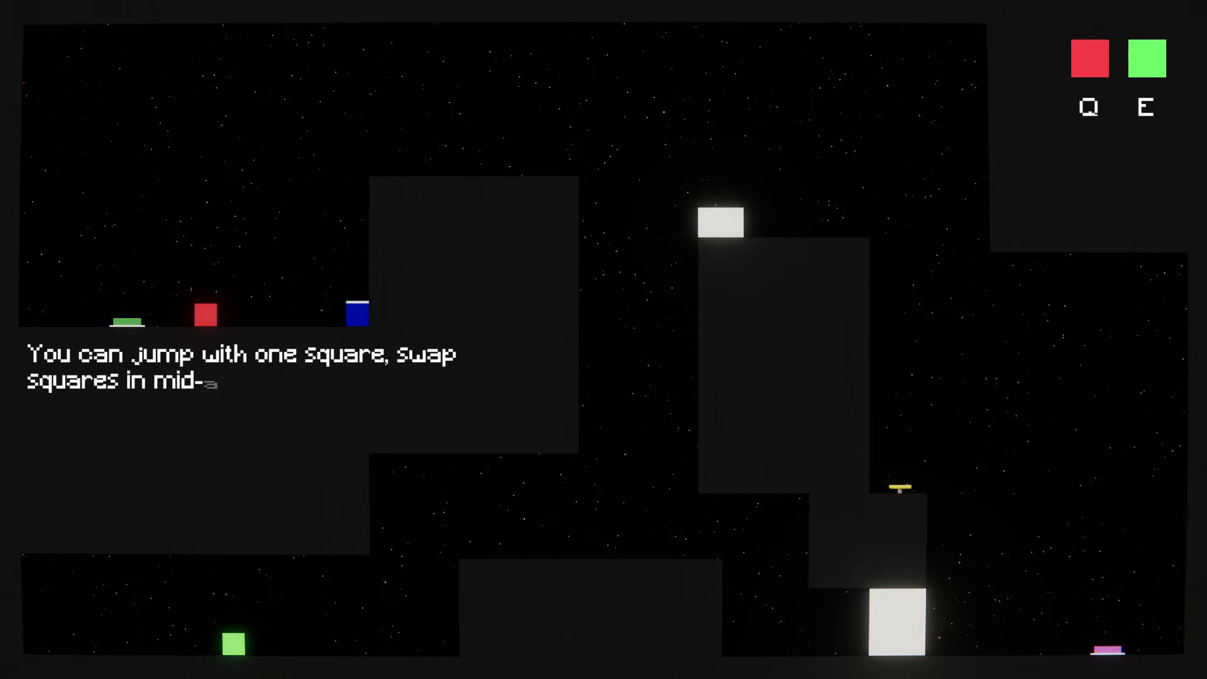
- Jump the green square right, then bring it back left along the floor
{"action": "key", "text": "e"}
{"action": "key", "text": "Right"}
{"action": "key", "text": "Up"}
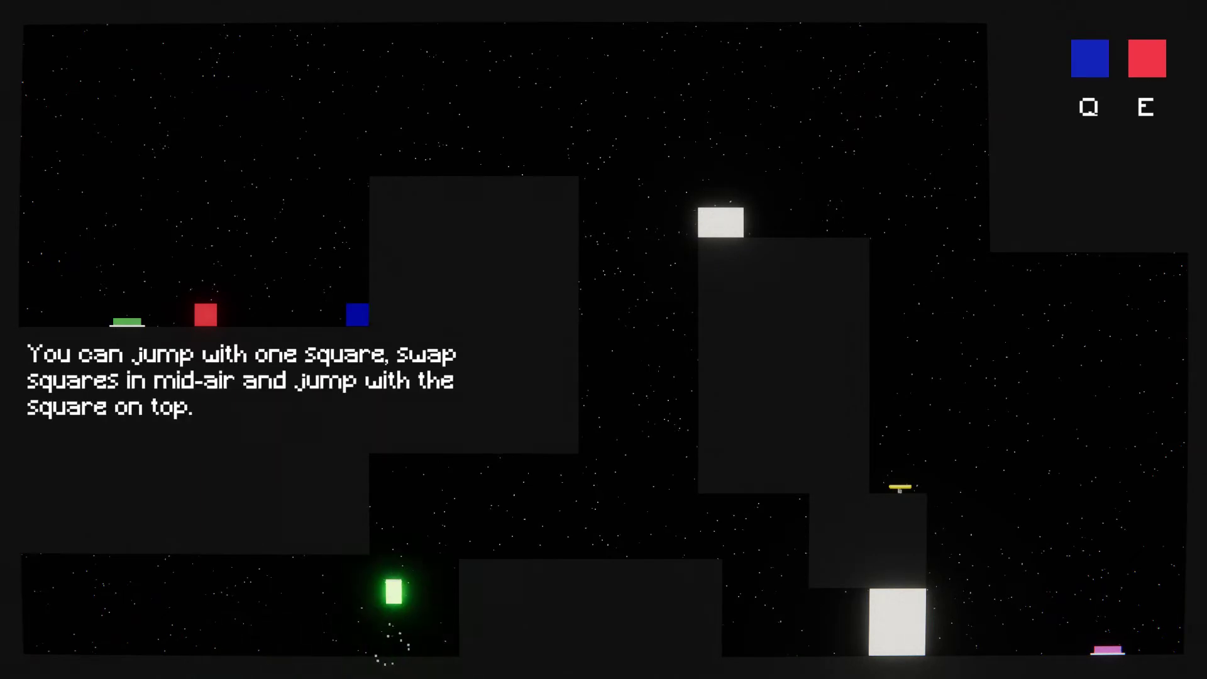
{"action": "key", "text": "Up"}
{"action": "key", "text": "Left"}
{"action": "key", "text": "q"}
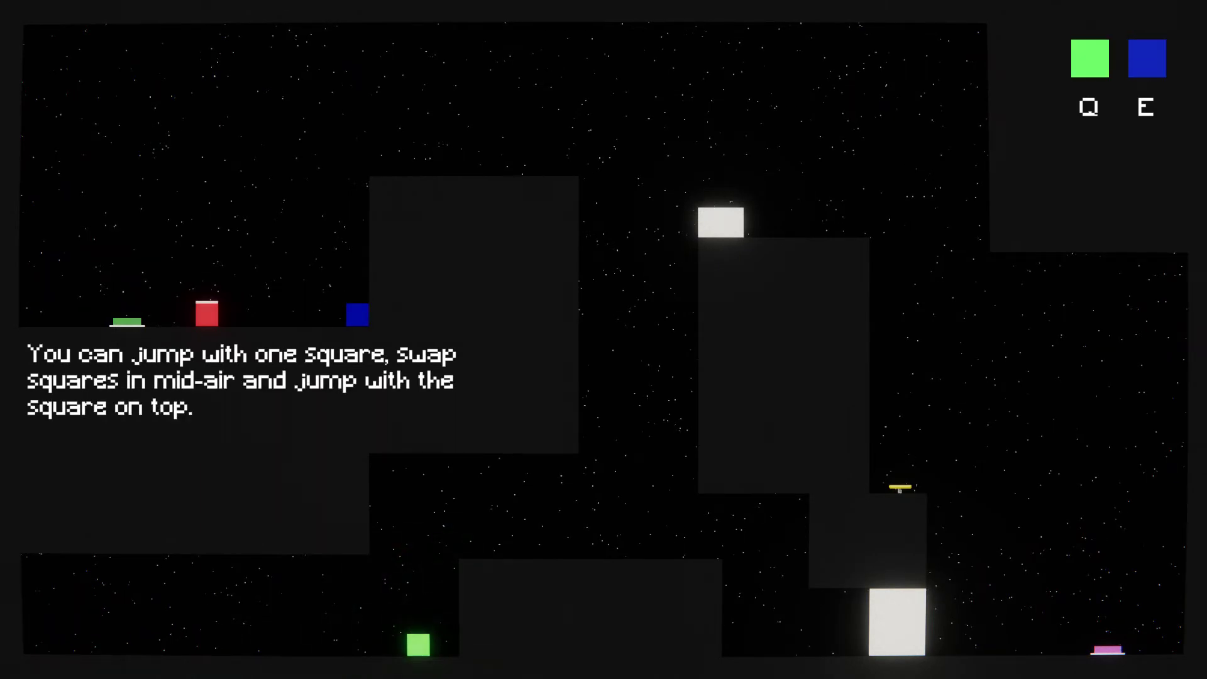
{"action": "key", "text": "e"}
{"action": "key", "text": "Left"}
{"action": "key", "text": "q"}
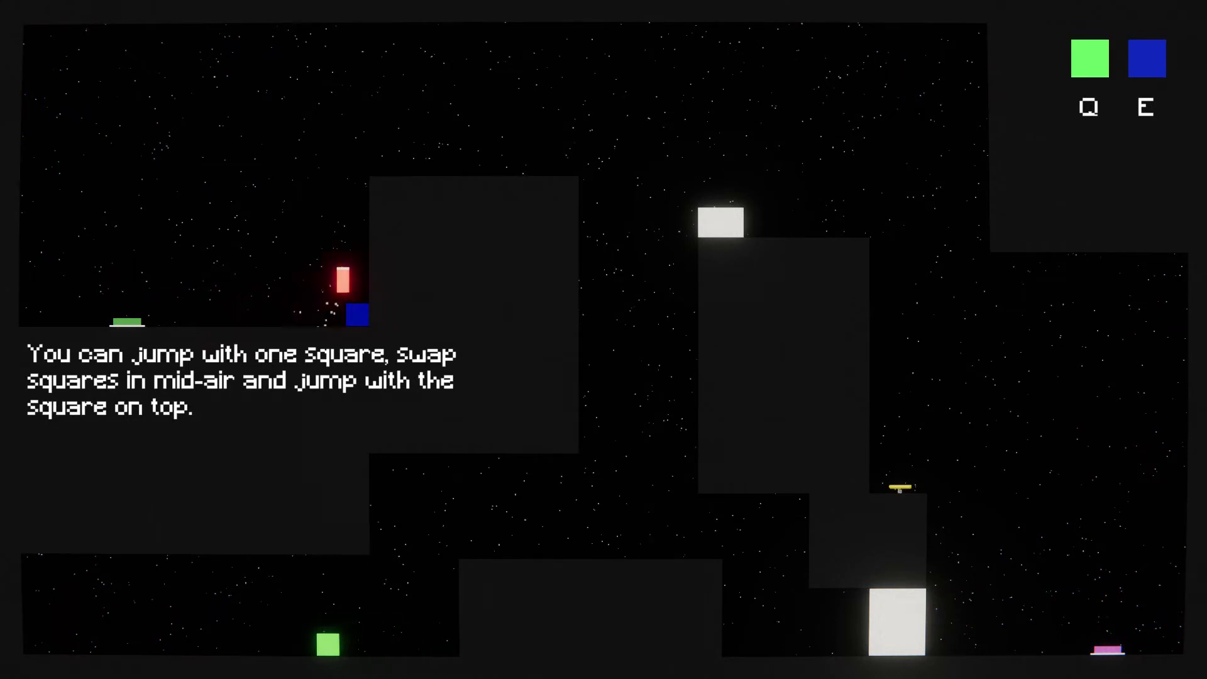
- Land red on top of blue and hop it while cycling squares
{"action": "key", "text": "q"}
{"action": "key", "text": "q"}
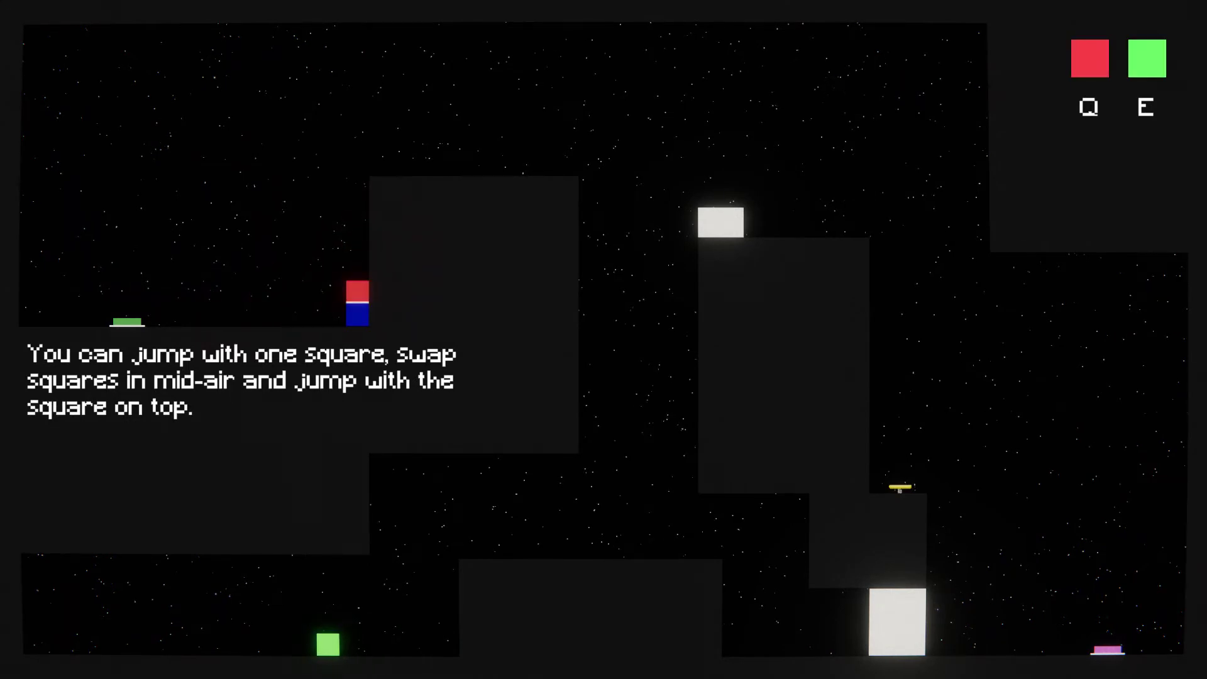
{"action": "key", "text": "Up"}
{"action": "key", "text": "e"}
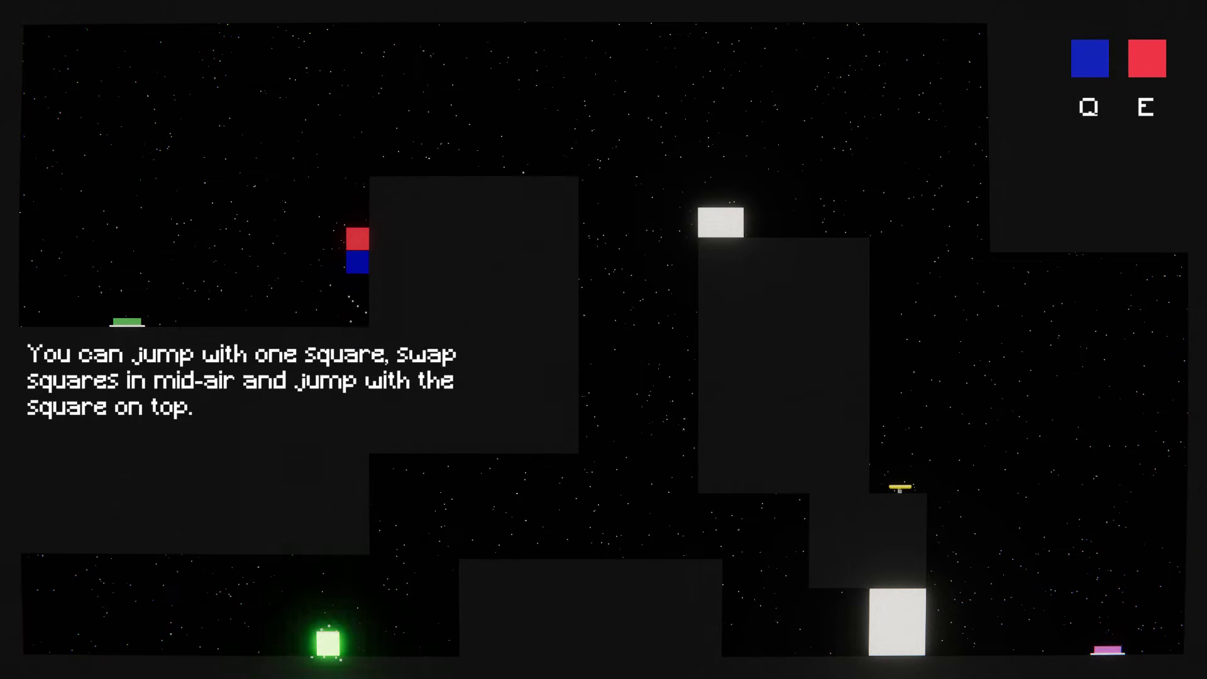
{"action": "key", "text": "Up"}
{"action": "key", "text": "Right"}
{"action": "key", "text": "Left"}
{"action": "key", "text": "q"}
{"action": "key", "text": "q"}
{"action": "key", "text": "q"}
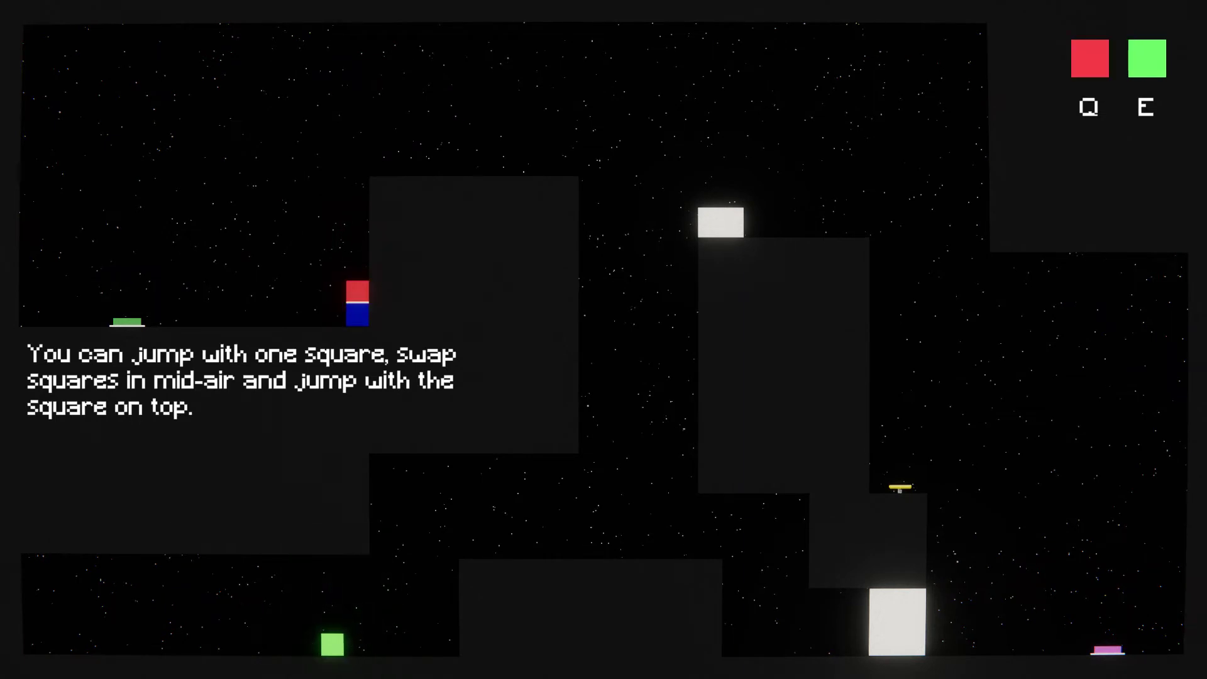
- Jump red onto the central pillar and push the white block left off the edge
{"action": "key", "text": "Up"}
{"action": "key", "text": "q"}
{"action": "key", "text": "Right"}
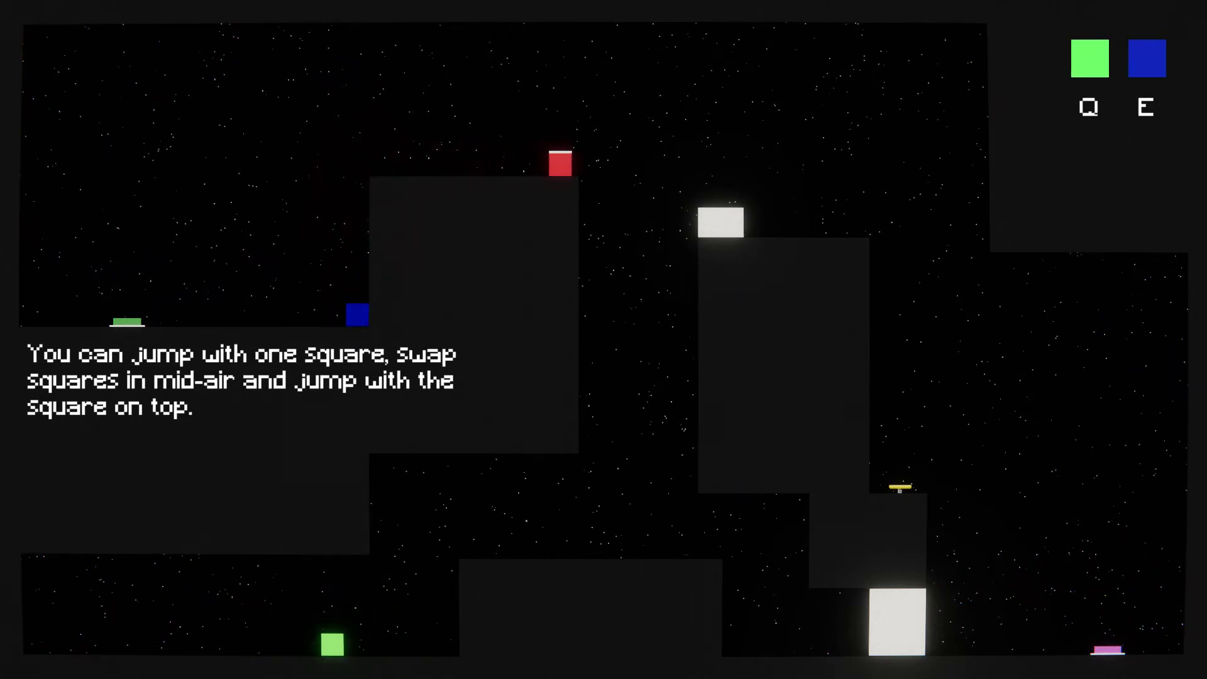
{"action": "key", "text": "Up"}
{"action": "key", "text": "Right"}
{"action": "key", "text": "Left"}
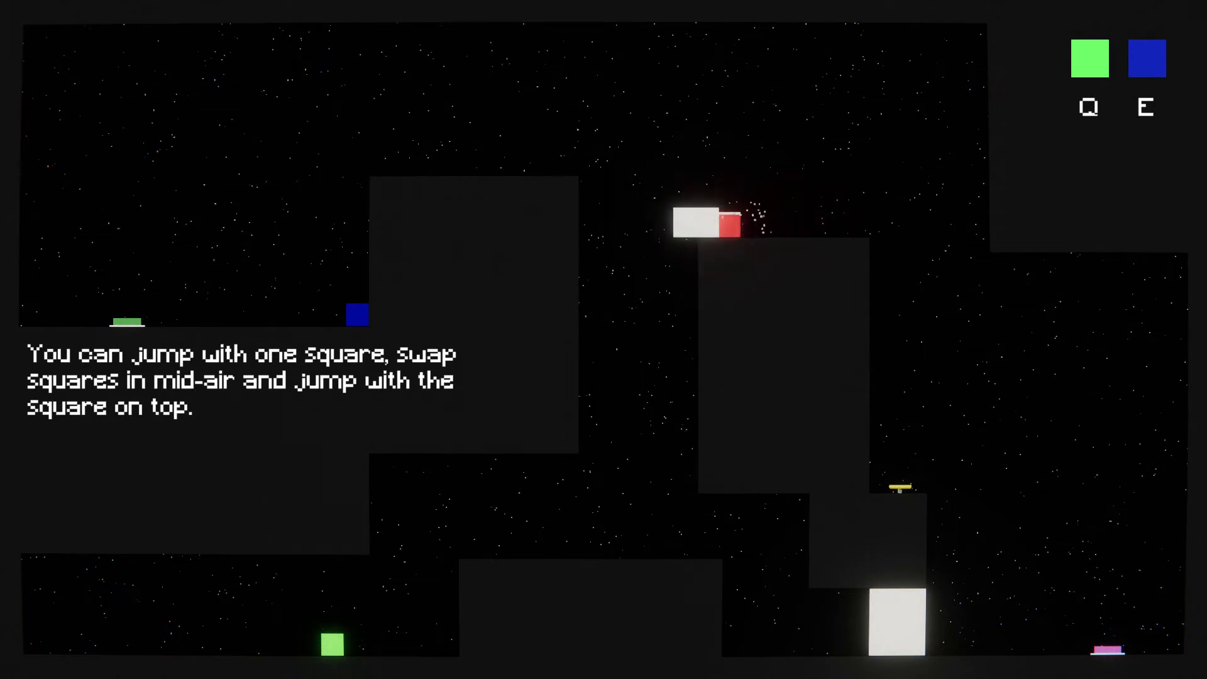
{"action": "key", "text": "Left"}
{"action": "key", "text": "Right"}
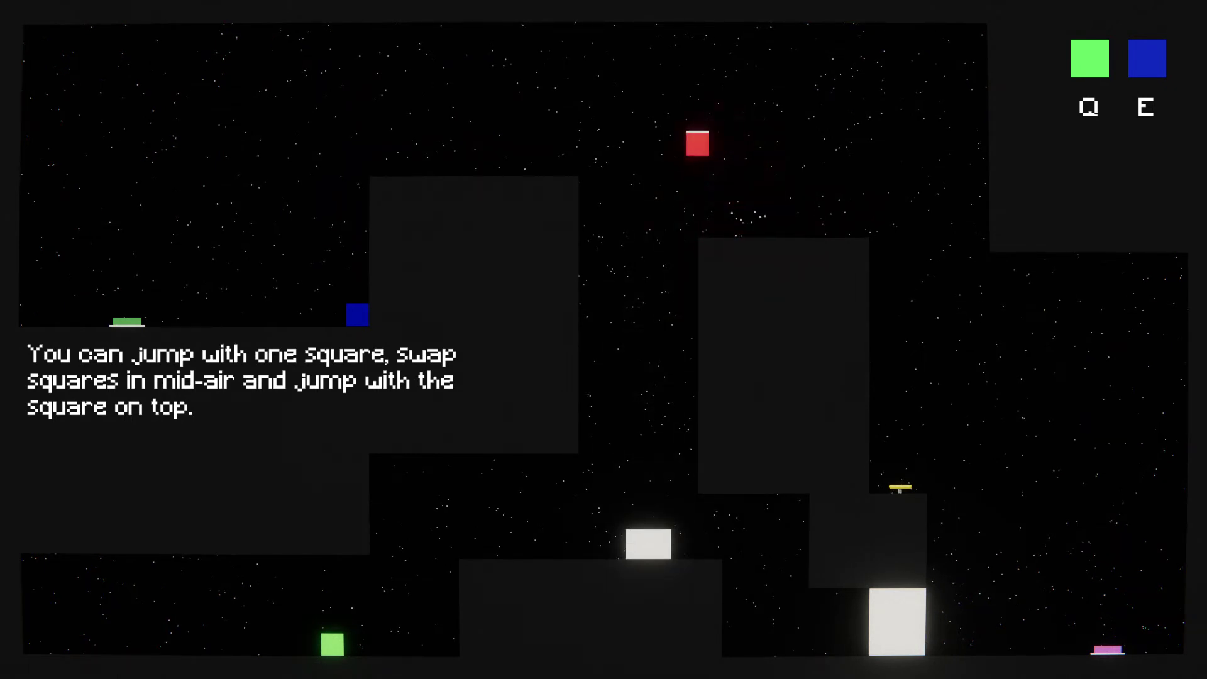
- Push the small white block left until it drops to the lower floor
{"action": "key", "text": "Left"}
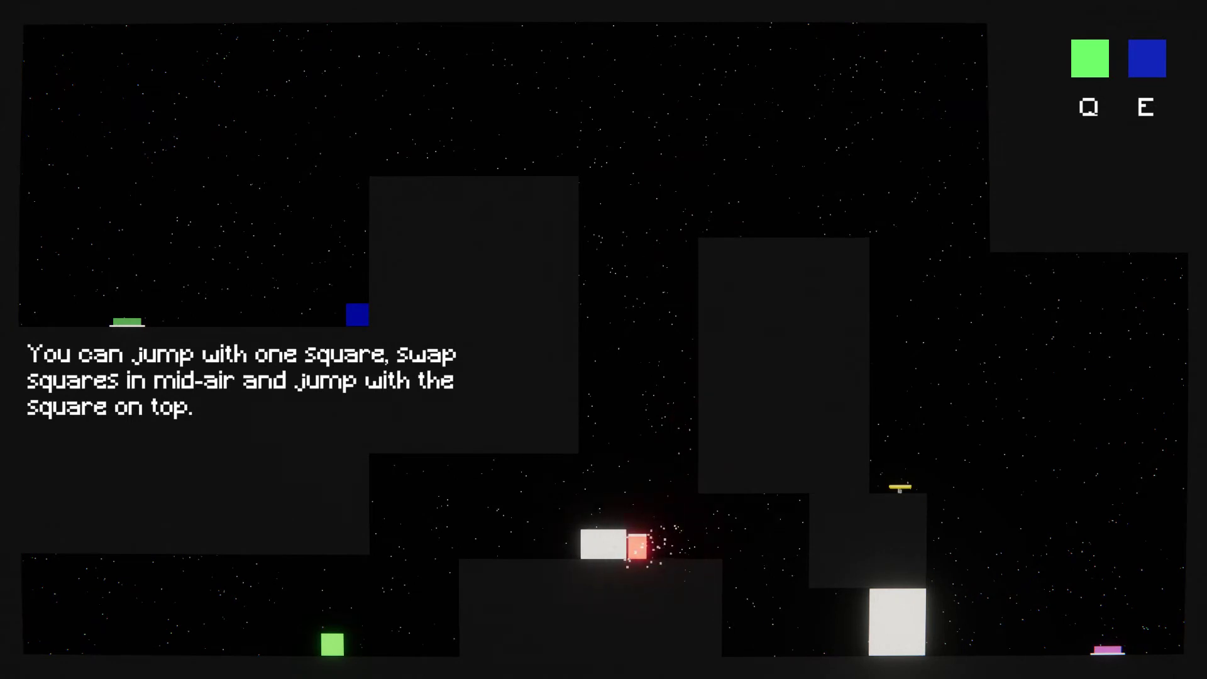
{"action": "key", "text": "Left"}
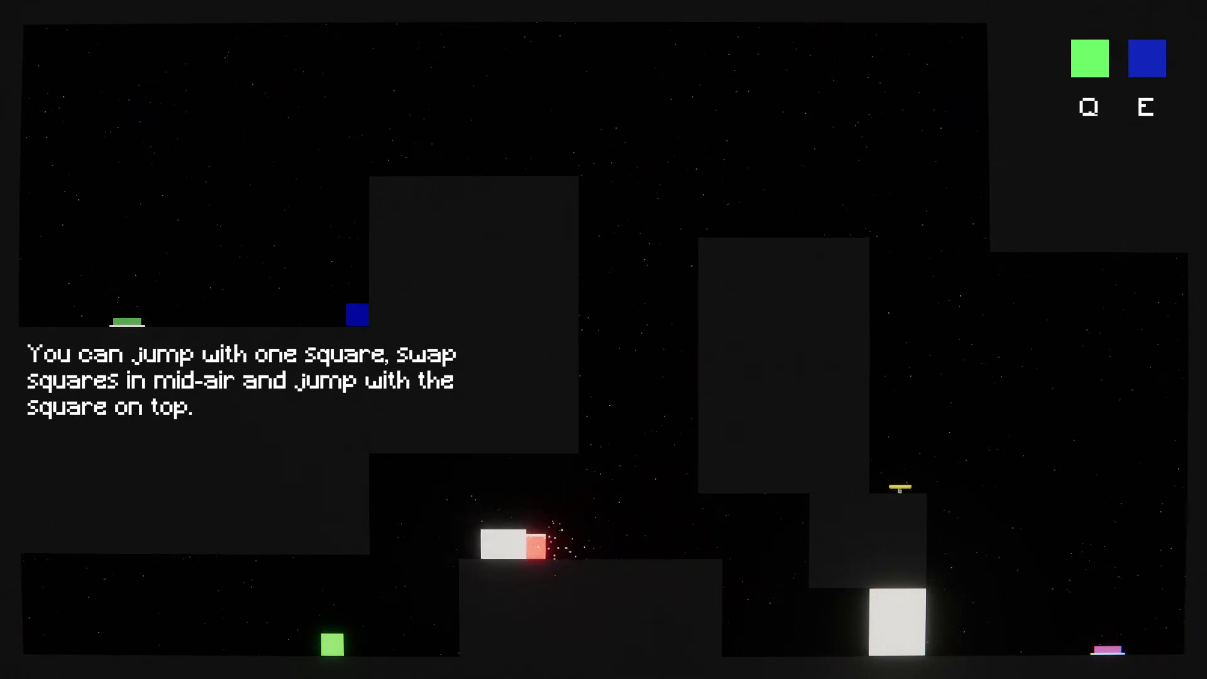
{"action": "key", "text": "Left"}
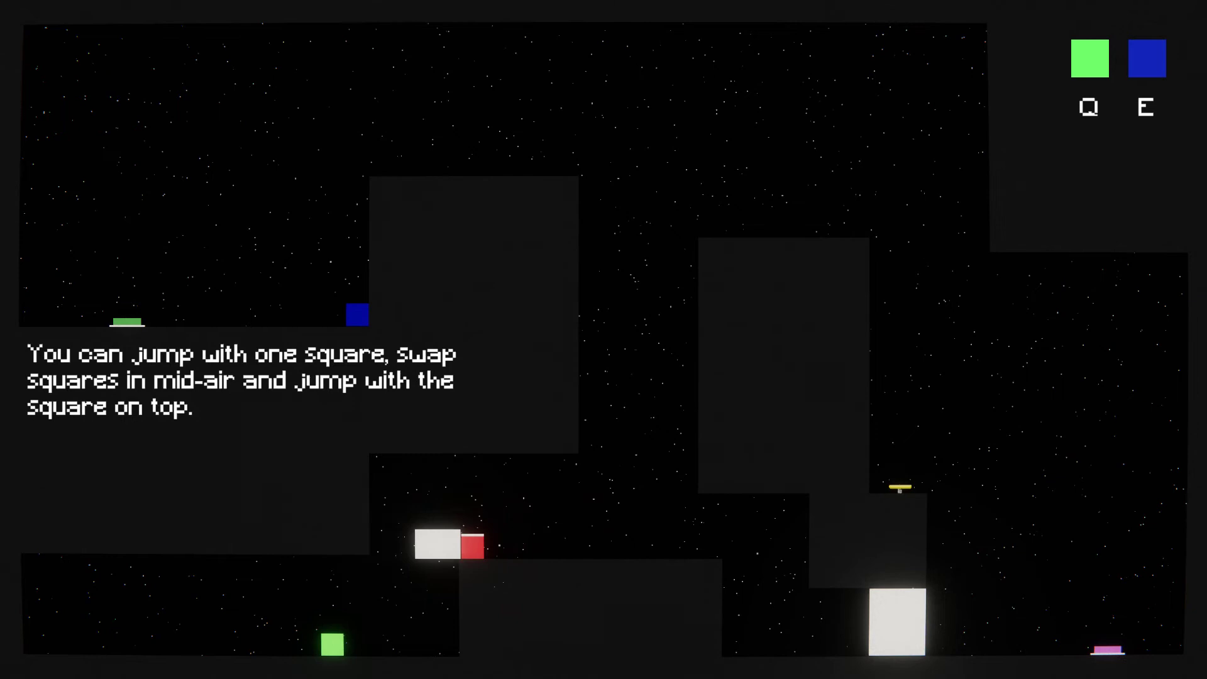
{"action": "key", "text": "Right"}
- Swap to green, jump to the ledge, merge into red as yellow, and drop right
{"action": "key", "text": "e"}
{"action": "key", "text": "e"}
{"action": "key", "text": "Right"}
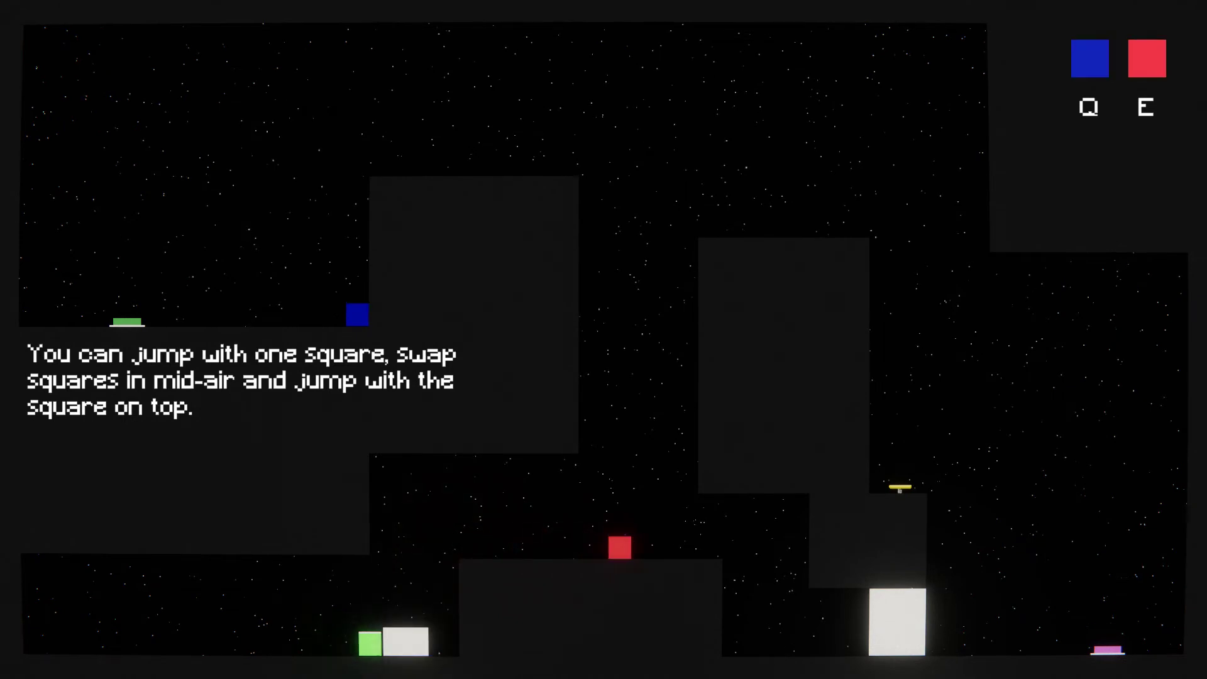
{"action": "key", "text": "Up"}
{"action": "key", "text": "Right"}
{"action": "key", "text": "Right"}
{"action": "key", "text": "Right"}
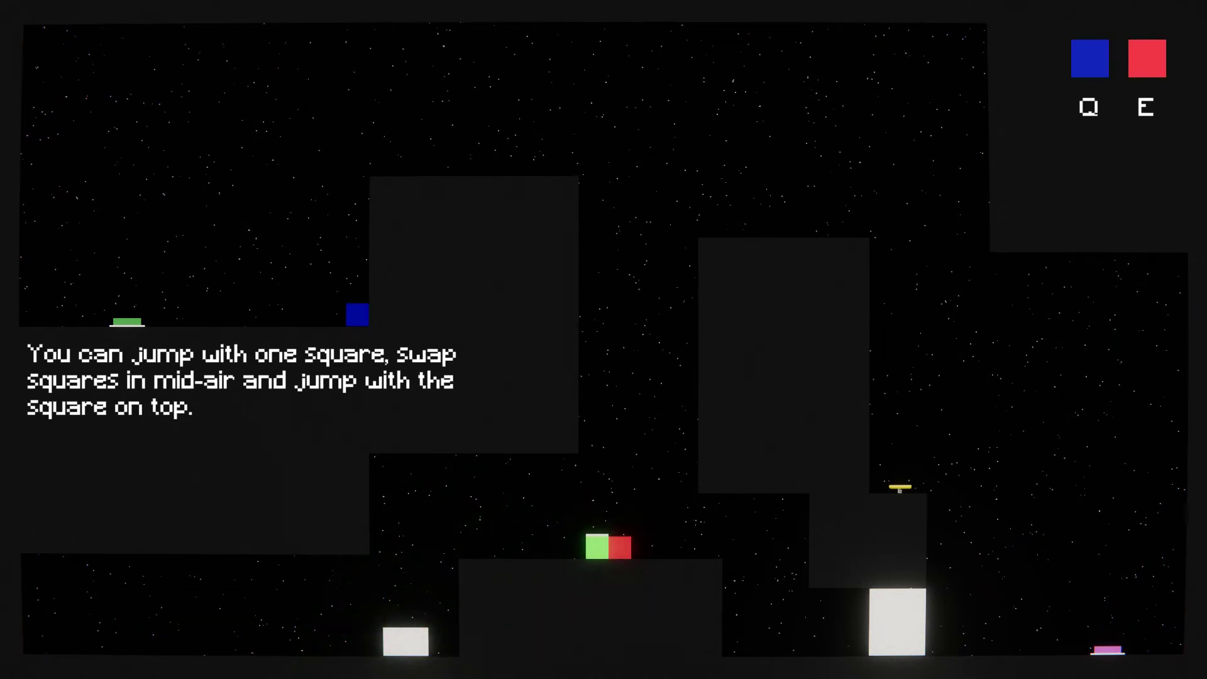
{"action": "key", "text": "Right"}
{"action": "key", "text": "Right"}
{"action": "key", "text": "Right"}
{"action": "key", "text": "Right"}
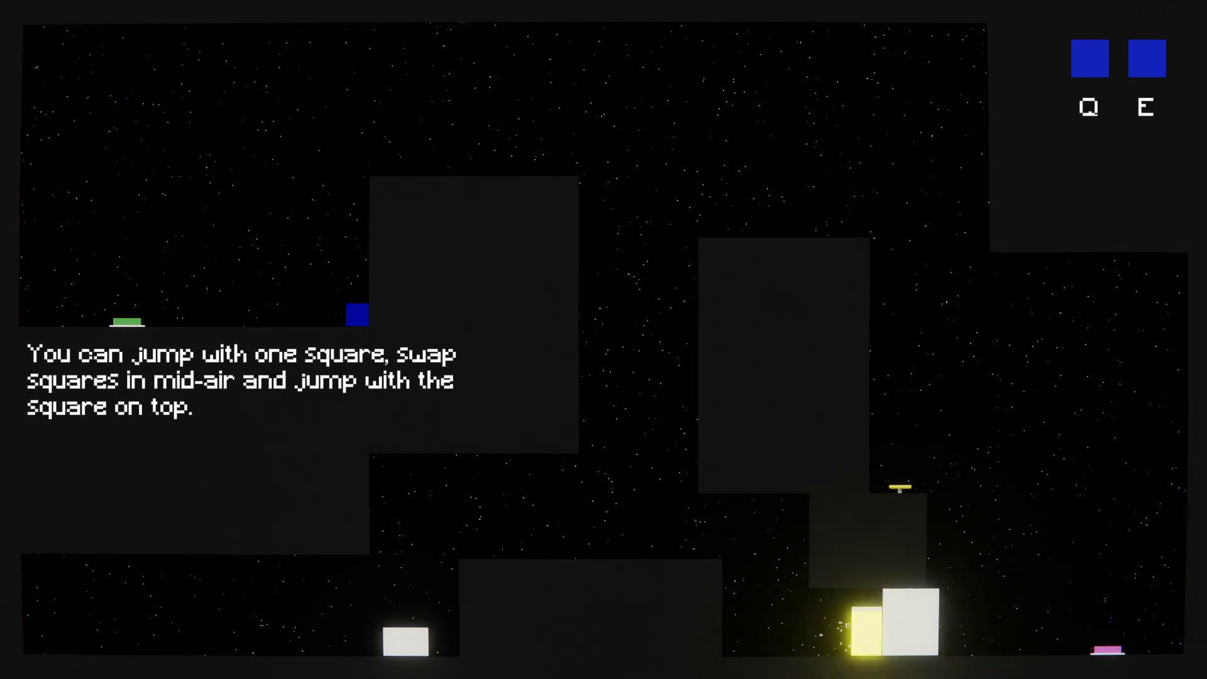
{"action": "key", "text": "Right"}
- Push the big white block right with yellow and jump onto it
{"action": "key", "text": "Right"}
{"action": "key", "text": "Right"}
{"action": "key", "text": "Right"}
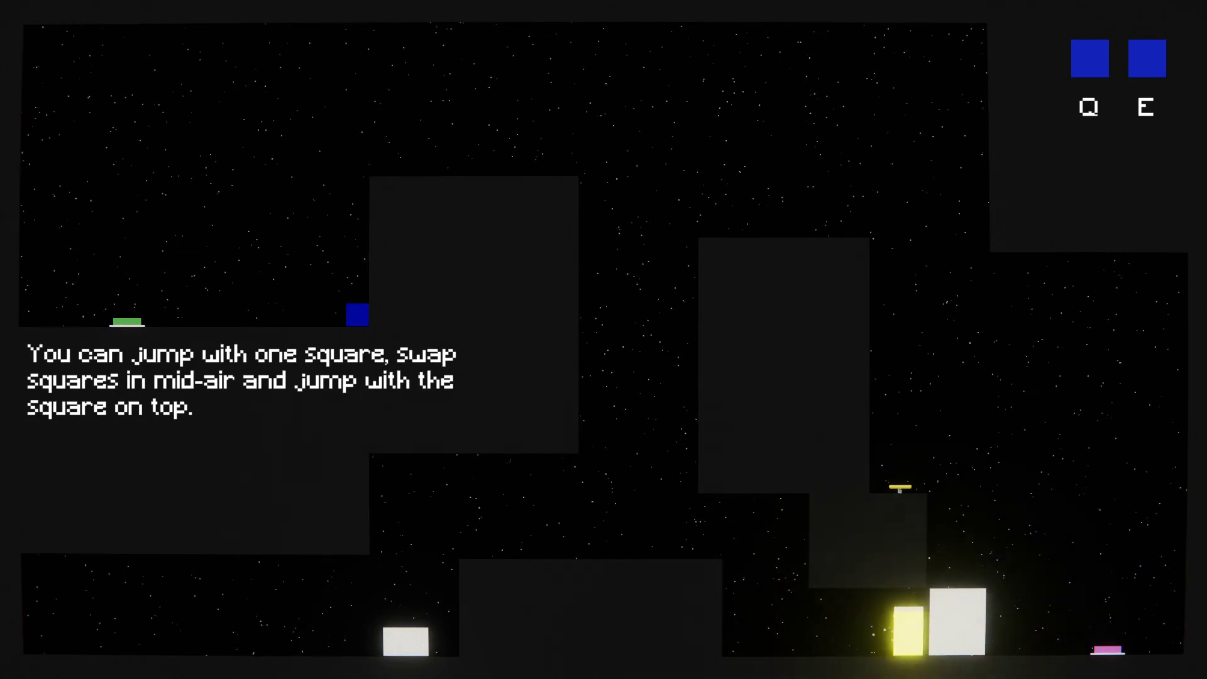
{"action": "key", "text": "Right"}
{"action": "key", "text": "Right"}
{"action": "key", "text": "Right"}
{"action": "key", "text": "Right"}
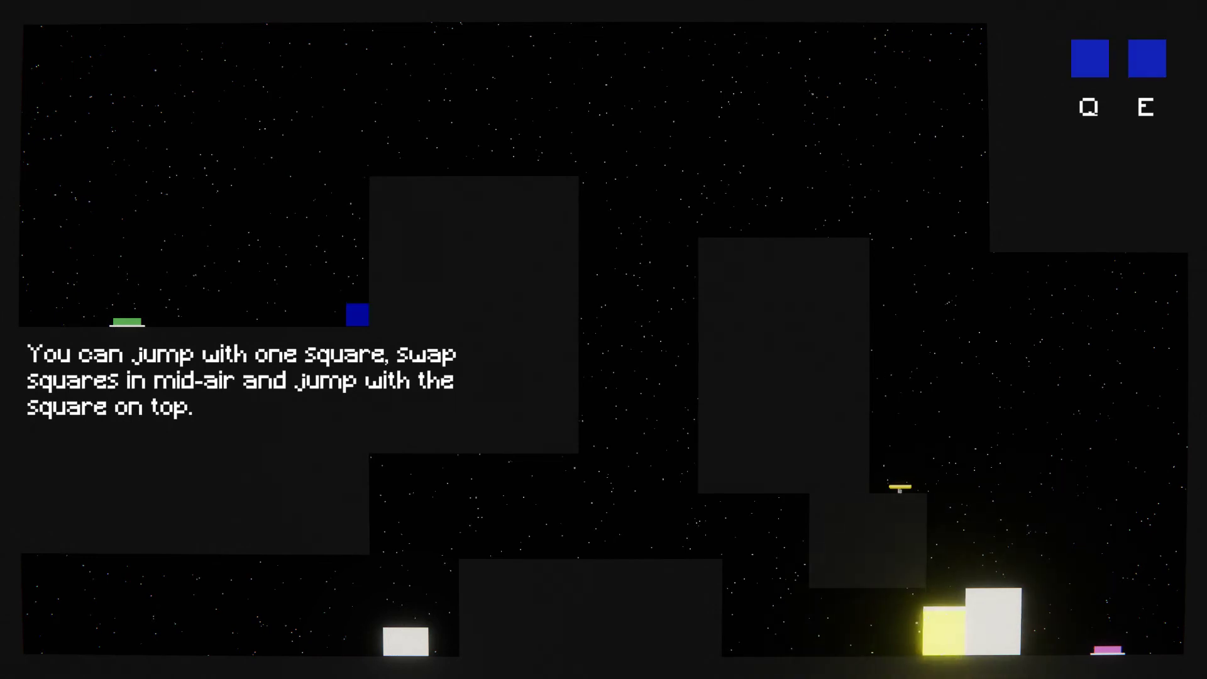
{"action": "key", "text": "Up"}
{"action": "key", "text": "Right"}
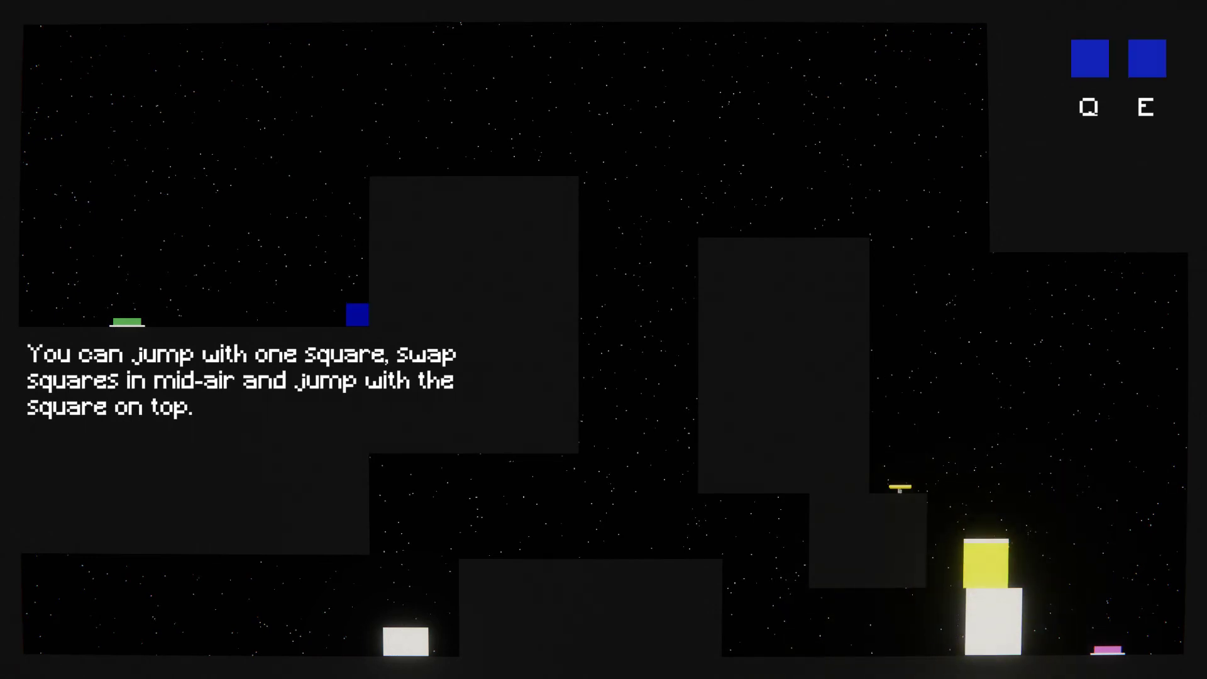
- Split yellow, stack green above red, and bounce green up onto the central pillar
{"action": "key", "text": "e"}
{"action": "key", "text": "Left"}
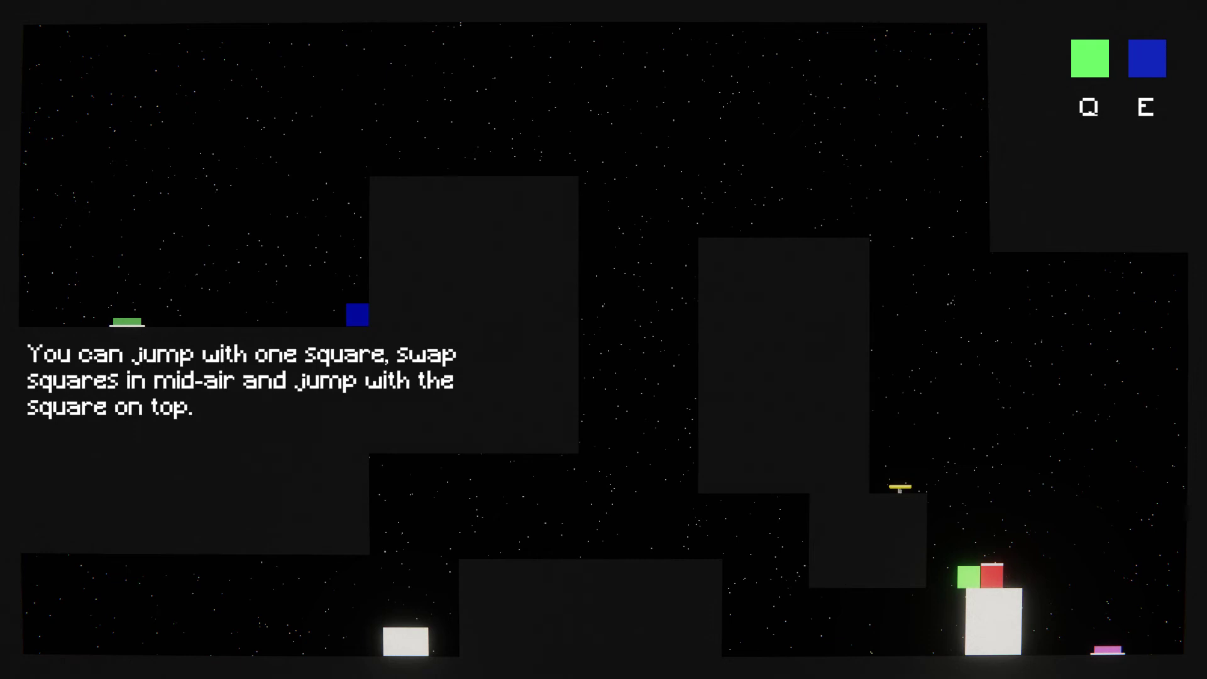
{"action": "key", "text": "e"}
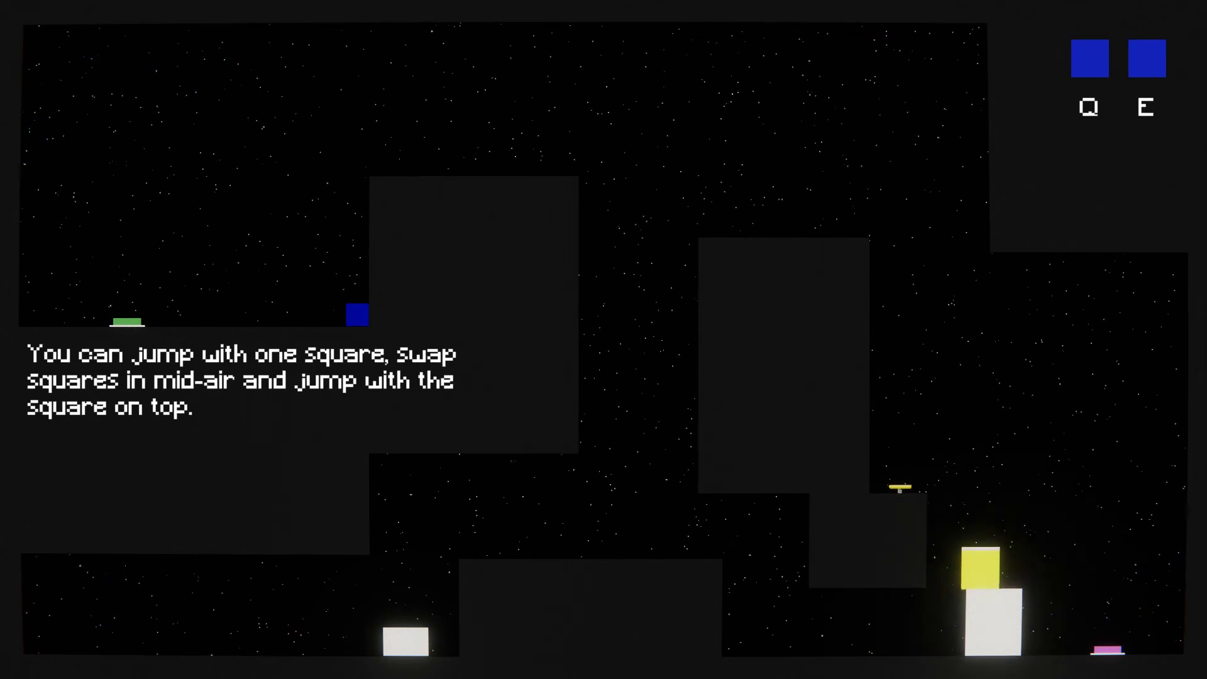
{"action": "key", "text": "e"}
{"action": "key", "text": "space"}
{"action": "key", "text": "Left"}
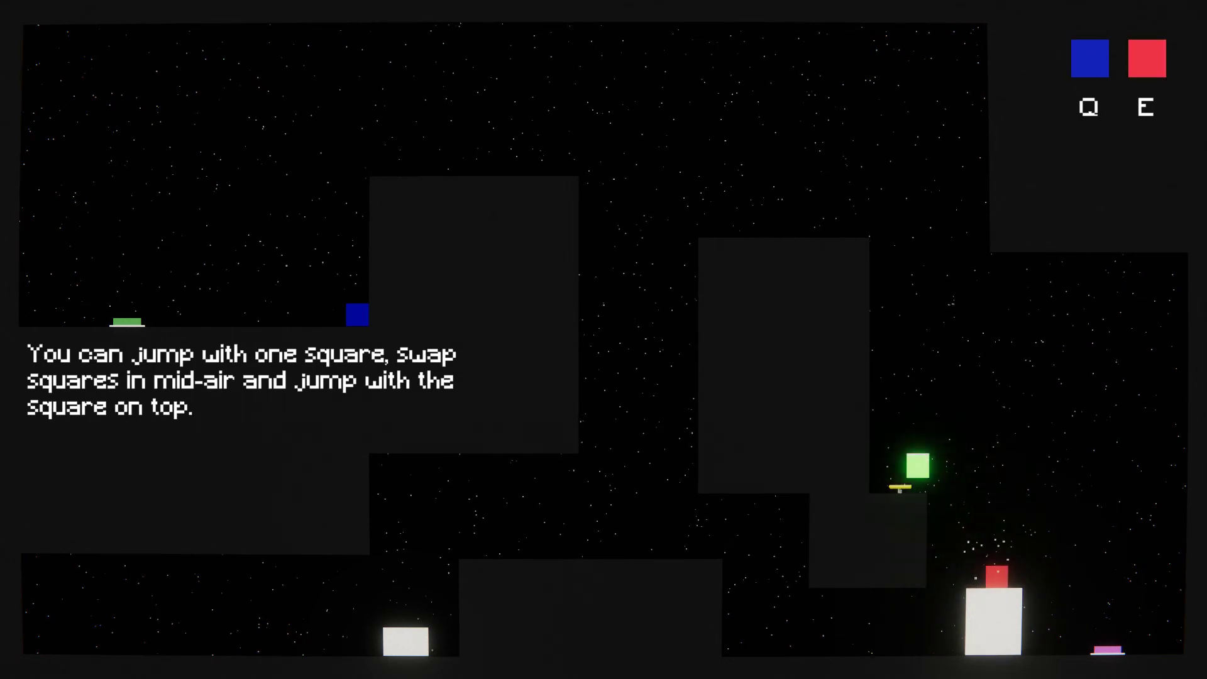
{"action": "key", "text": "space"}
{"action": "key", "text": "Left"}
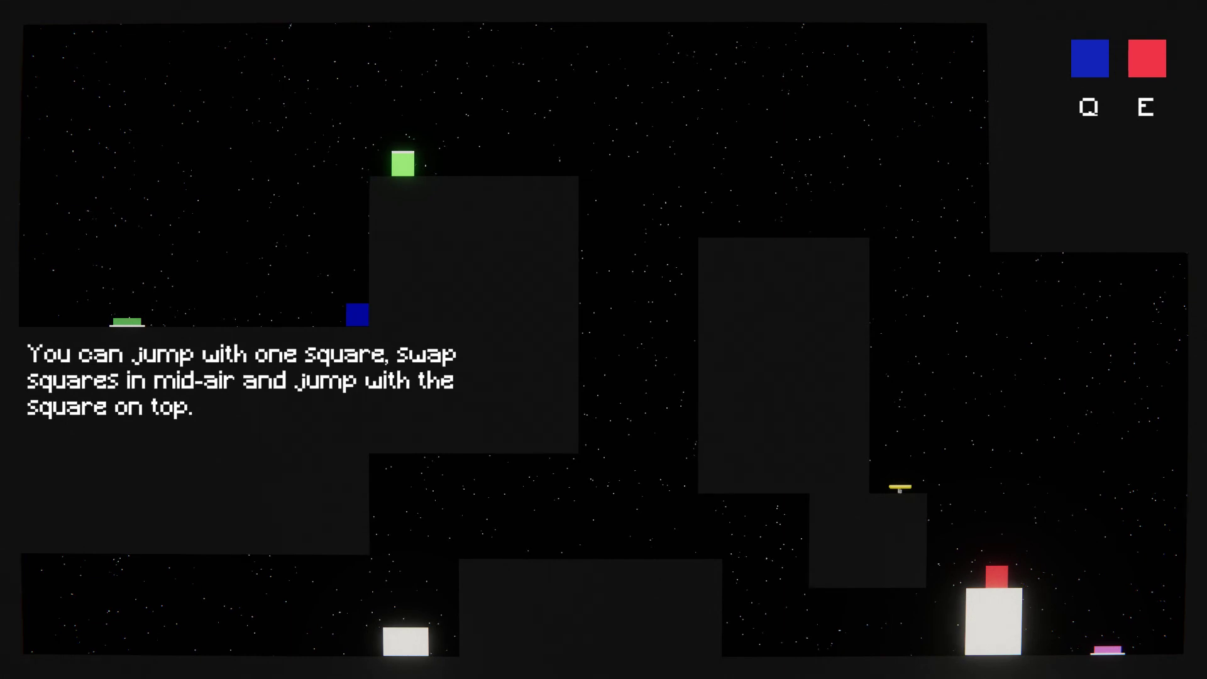
- Jump green left across the pillar onto the green pad on the upper-left ledge
{"action": "key", "text": "a"}
{"action": "key", "text": "space"}
{"action": "key", "text": "q"}
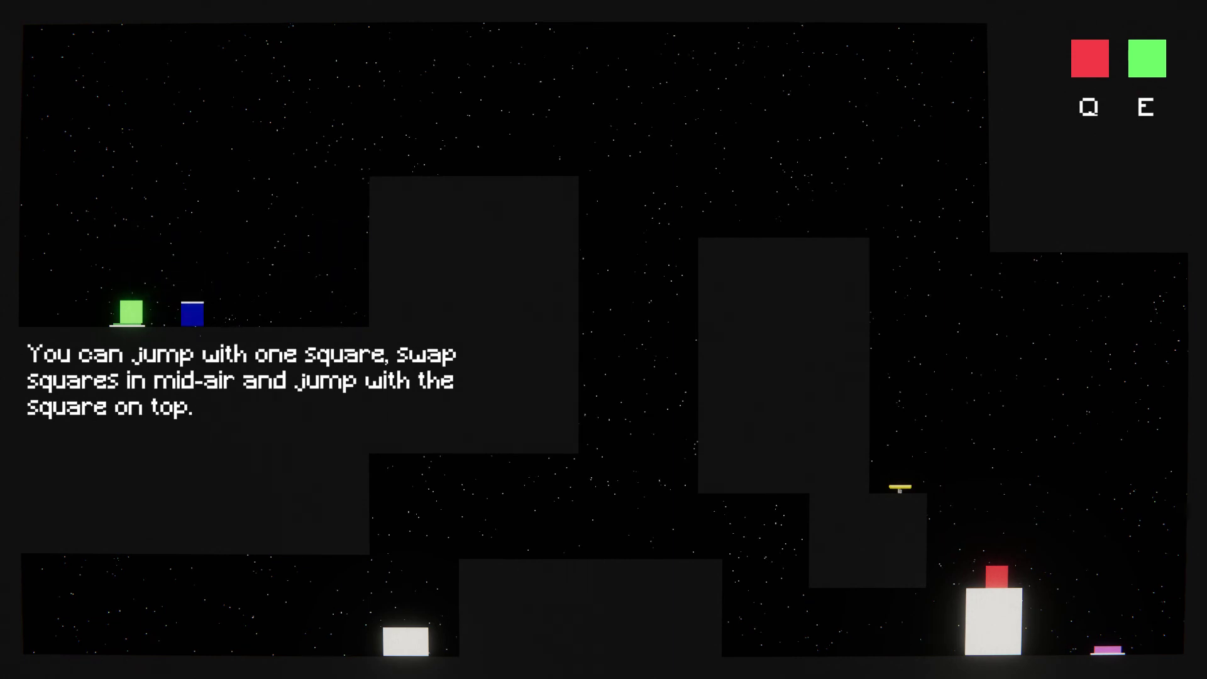
- Shift blue and green right and drop red off the block
{"action": "key", "text": "d"}
{"action": "key", "text": "q"}
{"action": "key", "text": "q"}
{"action": "key", "text": "d"}
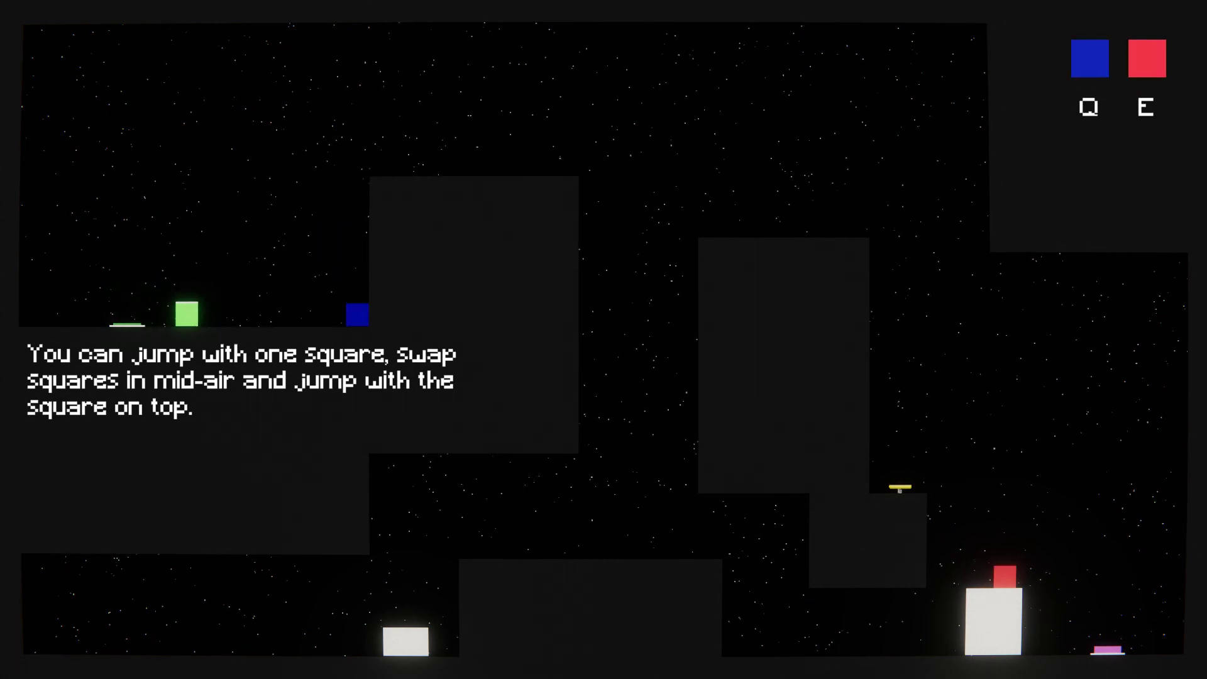
{"action": "key", "text": "e"}
{"action": "key", "text": "d"}
- Move green right until it lines up beside blue
{"action": "key", "text": "q"}
{"action": "key", "text": "q"}
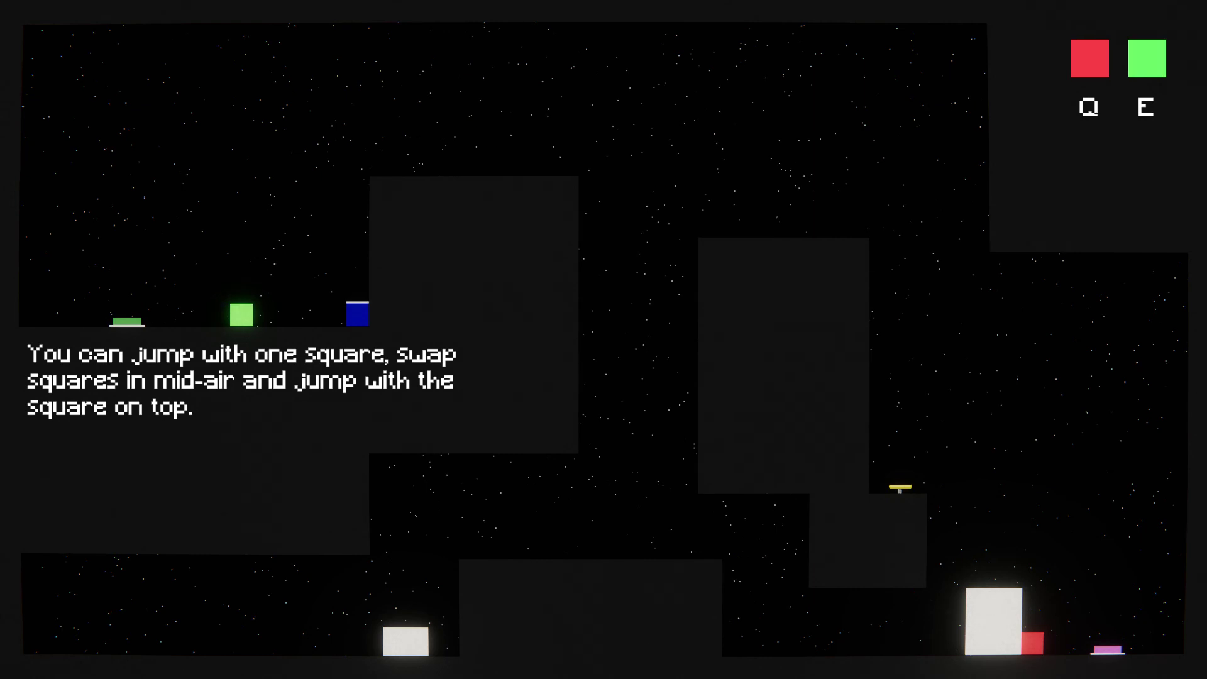
{"action": "key", "text": "e"}
{"action": "key", "text": "d"}
{"action": "key", "text": "d"}
{"action": "key", "text": "q"}
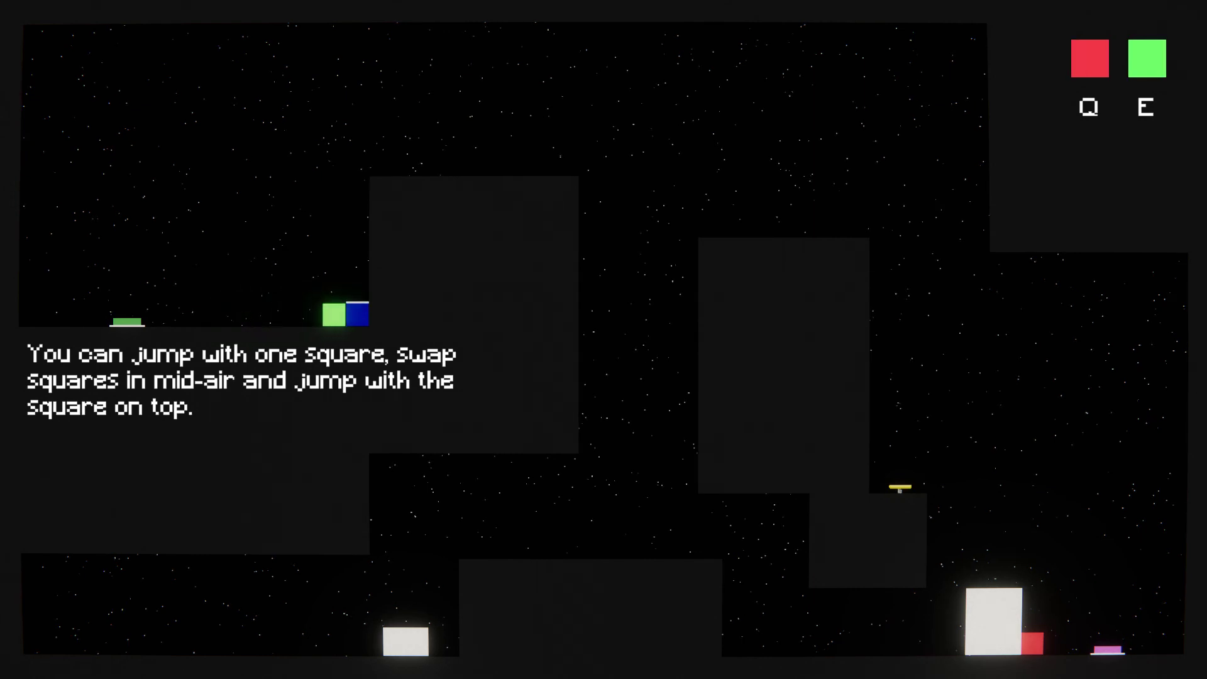
{"action": "key", "text": "e"}
{"action": "key", "text": "d"}
{"action": "key", "text": "q"}
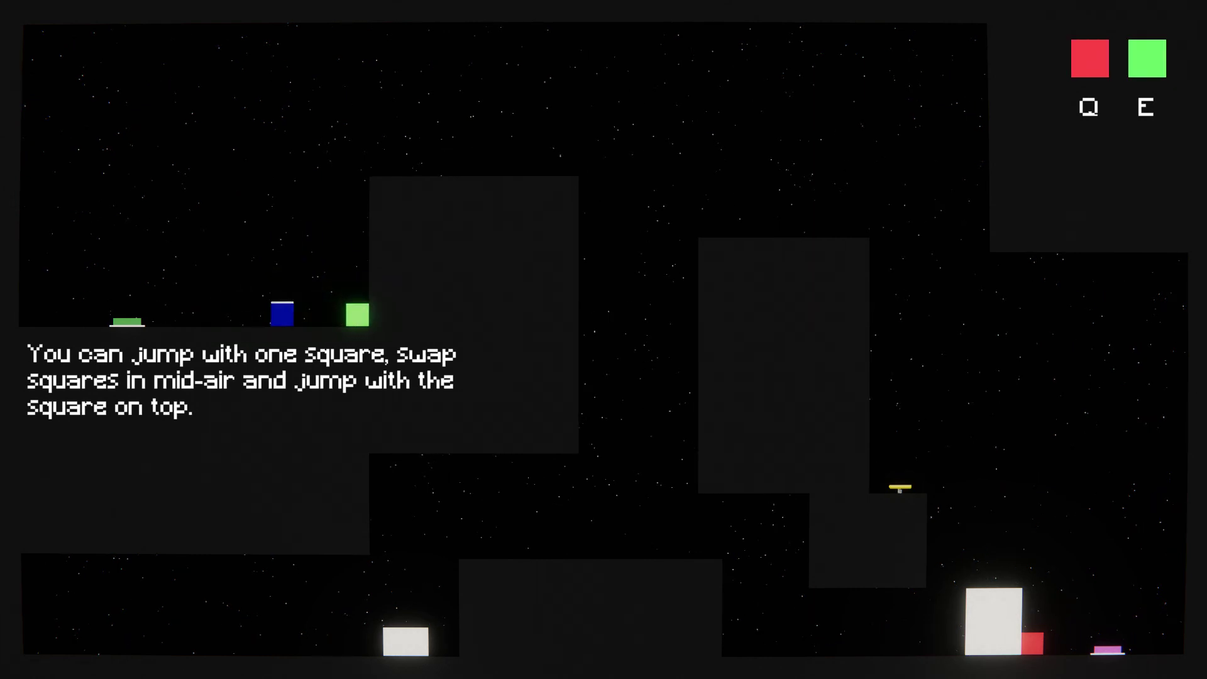
- Carry blue up with green and jump blue rightward
{"action": "key", "text": "e"}
{"action": "key", "text": "w"}
{"action": "key", "text": "q"}
{"action": "key", "text": "w"}
{"action": "key", "text": "d"}
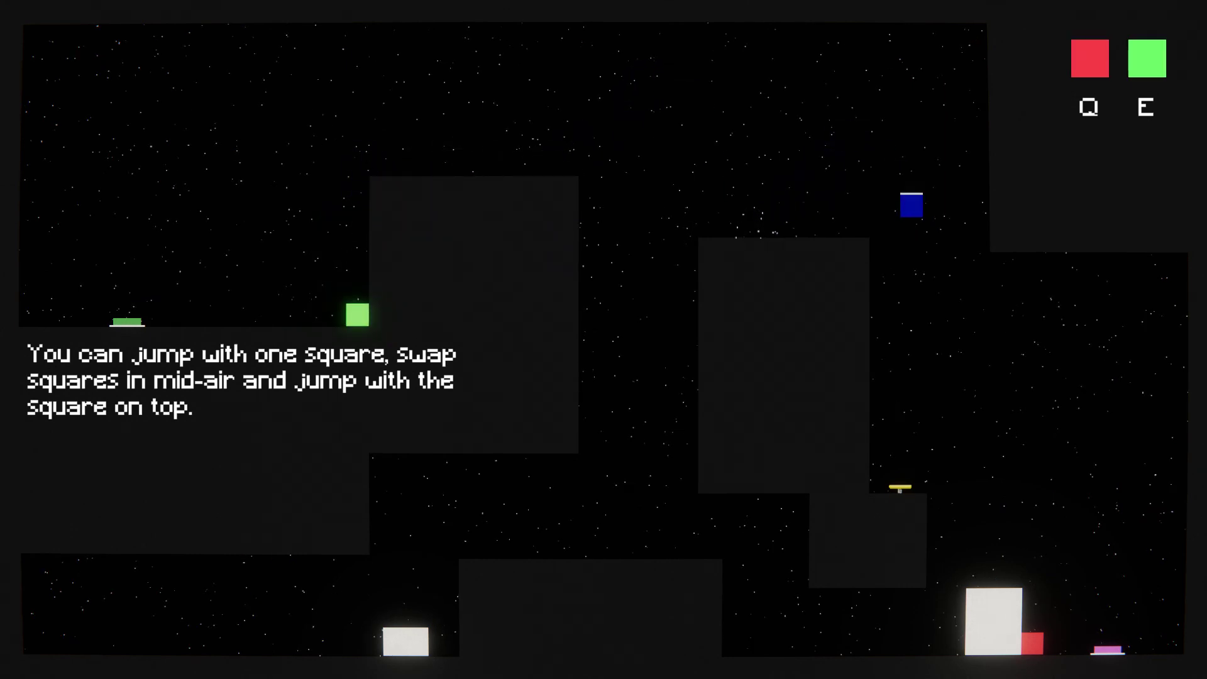
- Merge blue and red into purple on the pink pad, then put green on its pad
{"action": "key", "text": "q"}
{"action": "key", "text": "w"}
{"action": "key", "text": "d"}
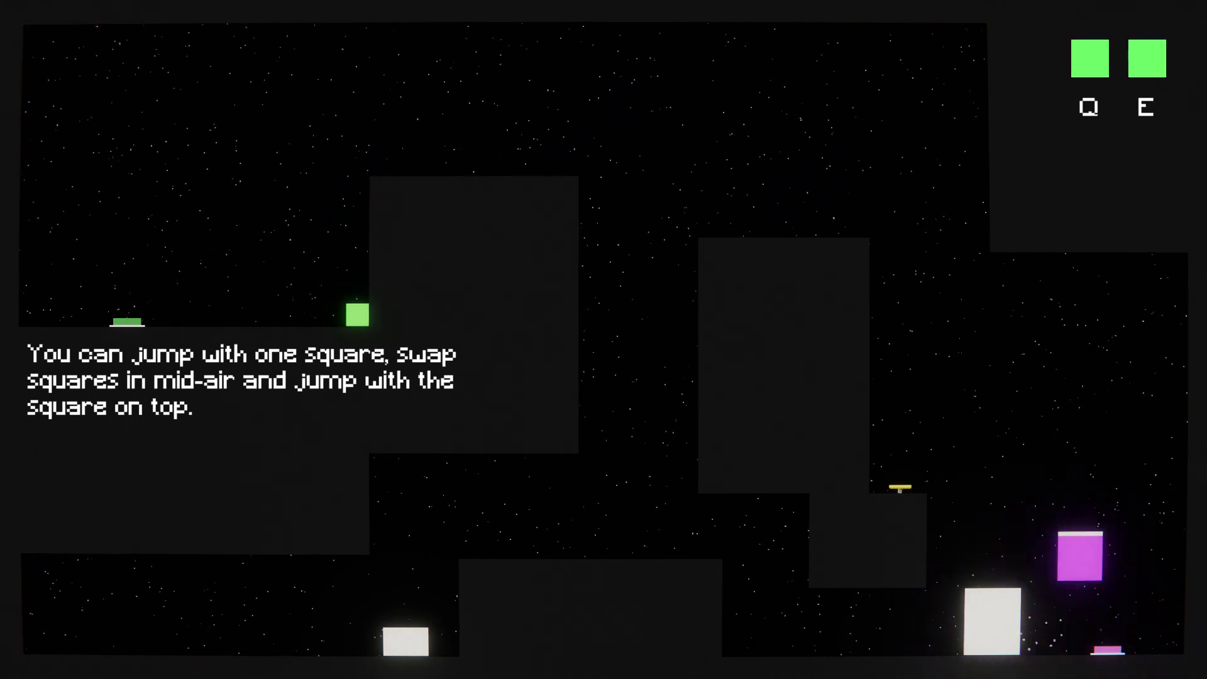
{"action": "key", "text": "a"}
{"action": "key", "text": "w"}
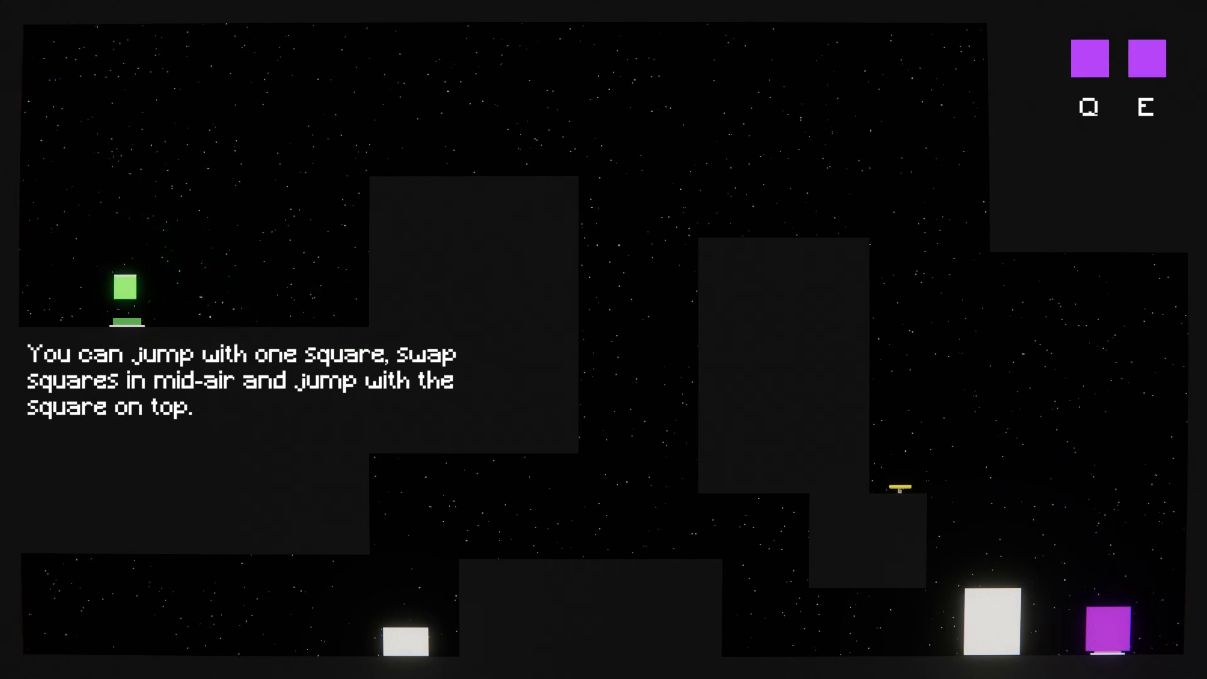